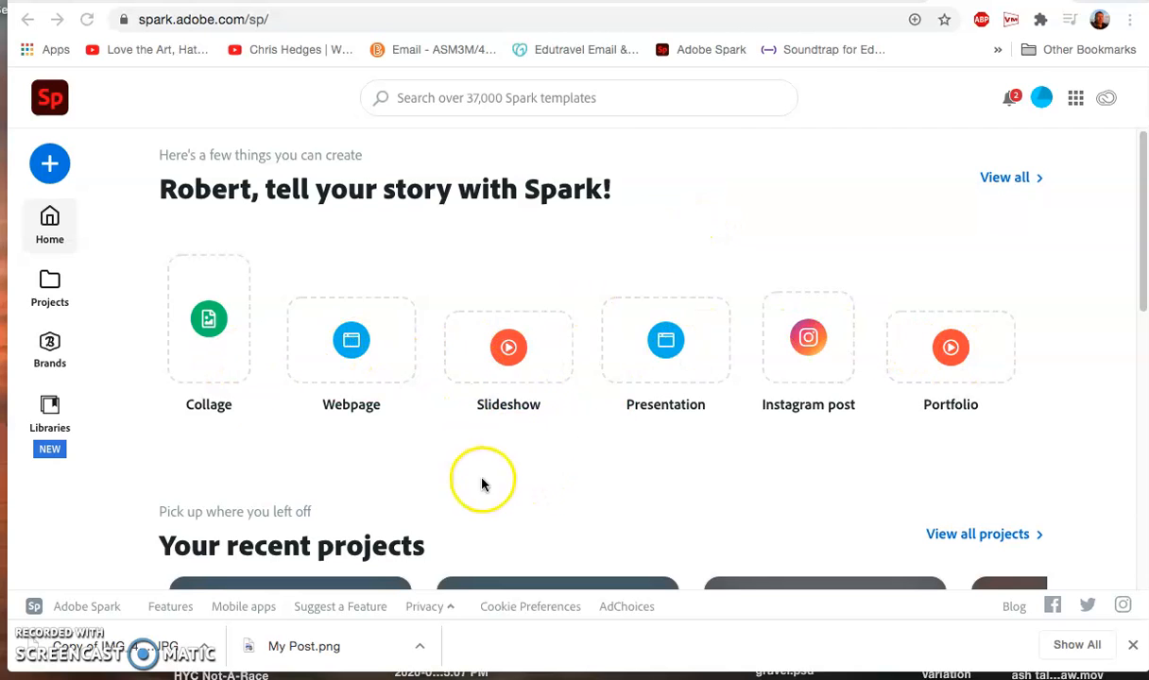
- Create a new slideshow from scratch, skipping the title prompt and the story templates
left_click(510, 349)
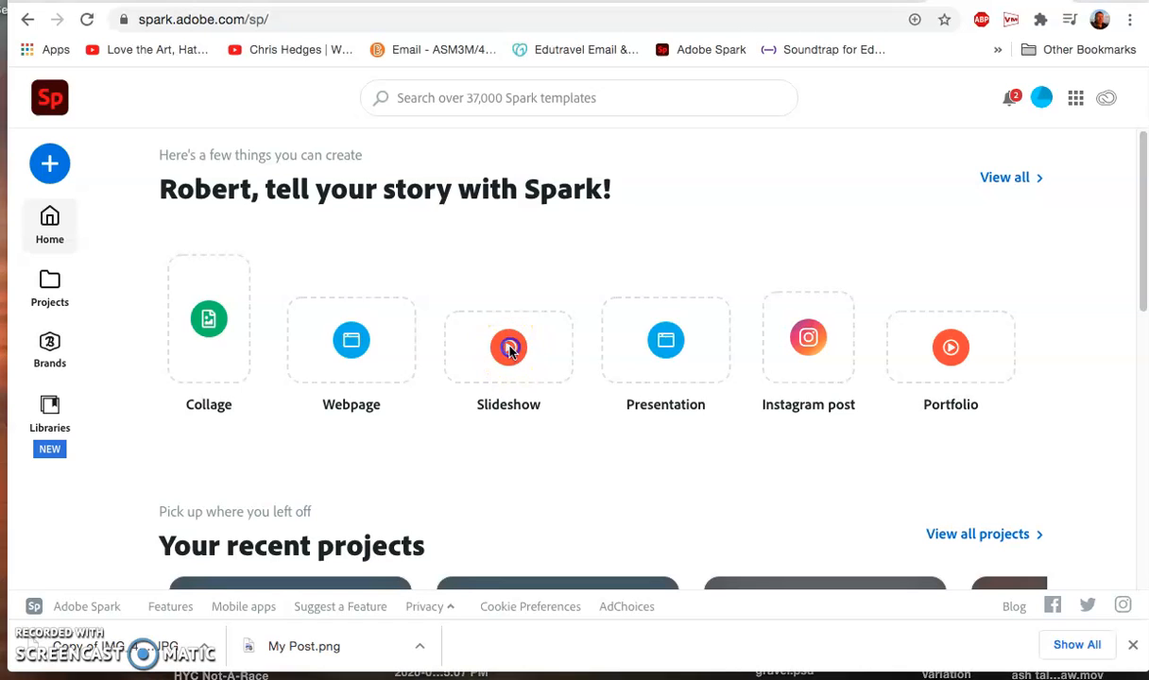
left_click(510, 349)
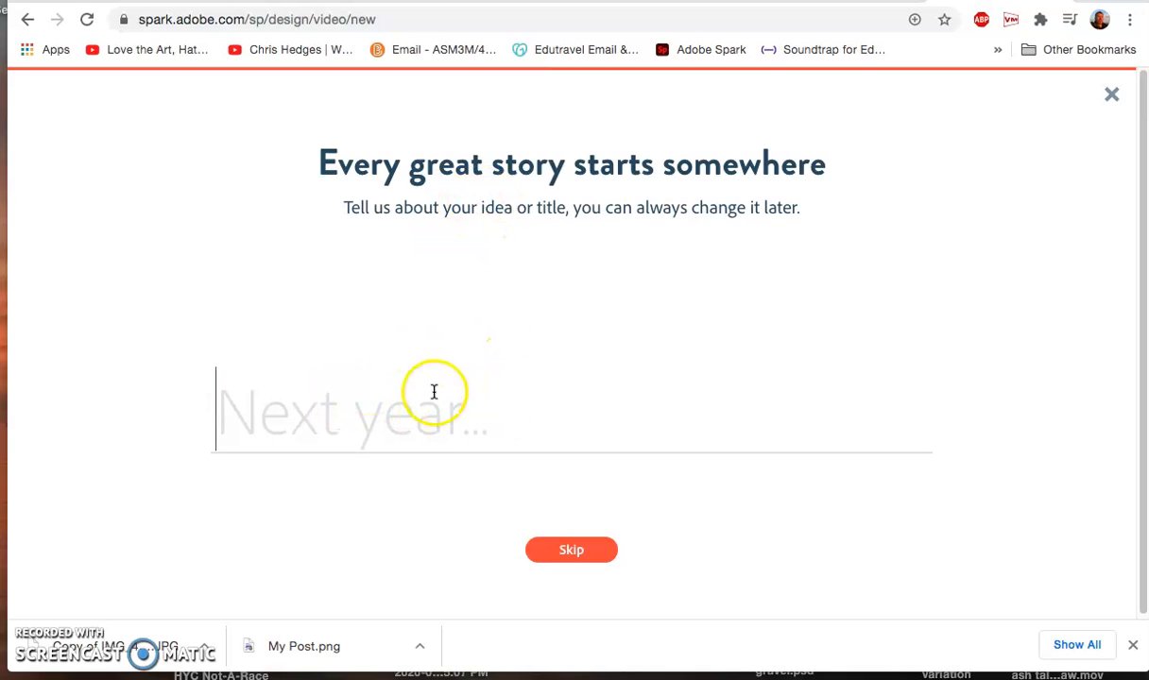
left_click(563, 549)
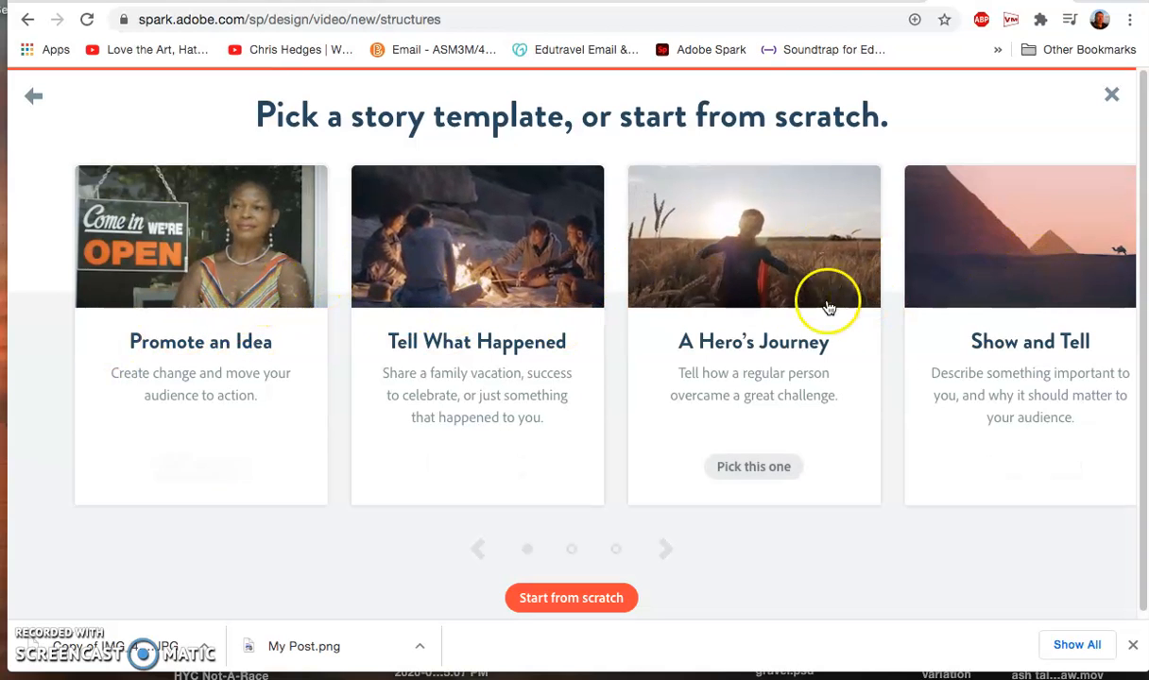
left_click(581, 597)
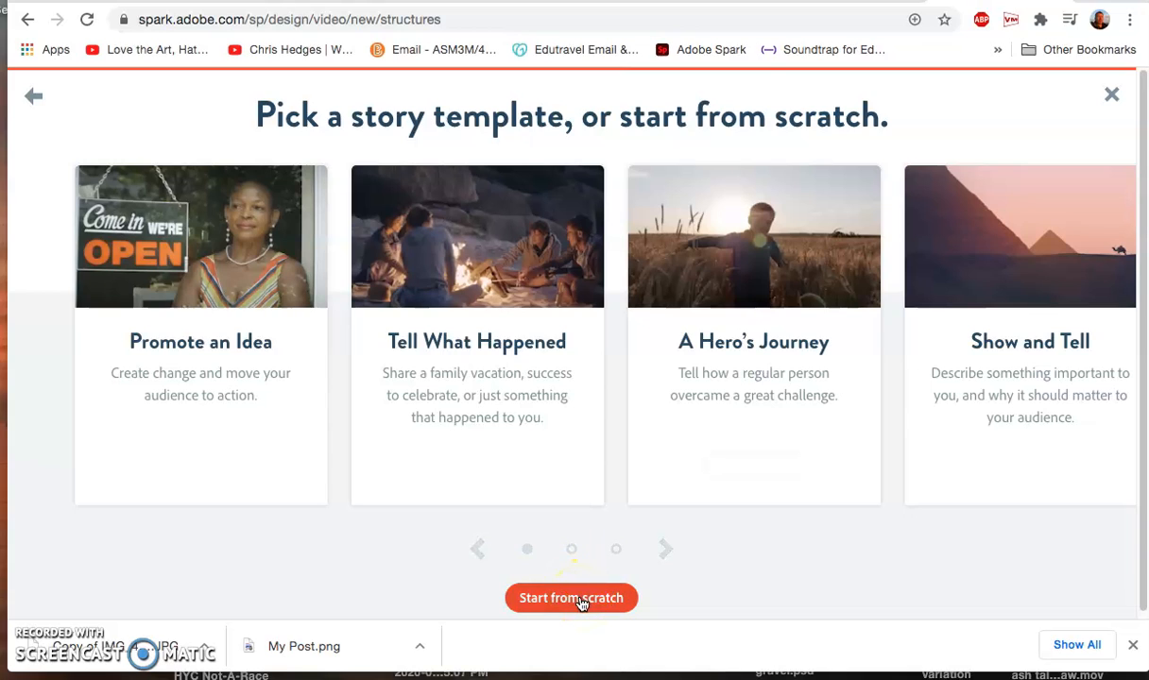
left_click(581, 600)
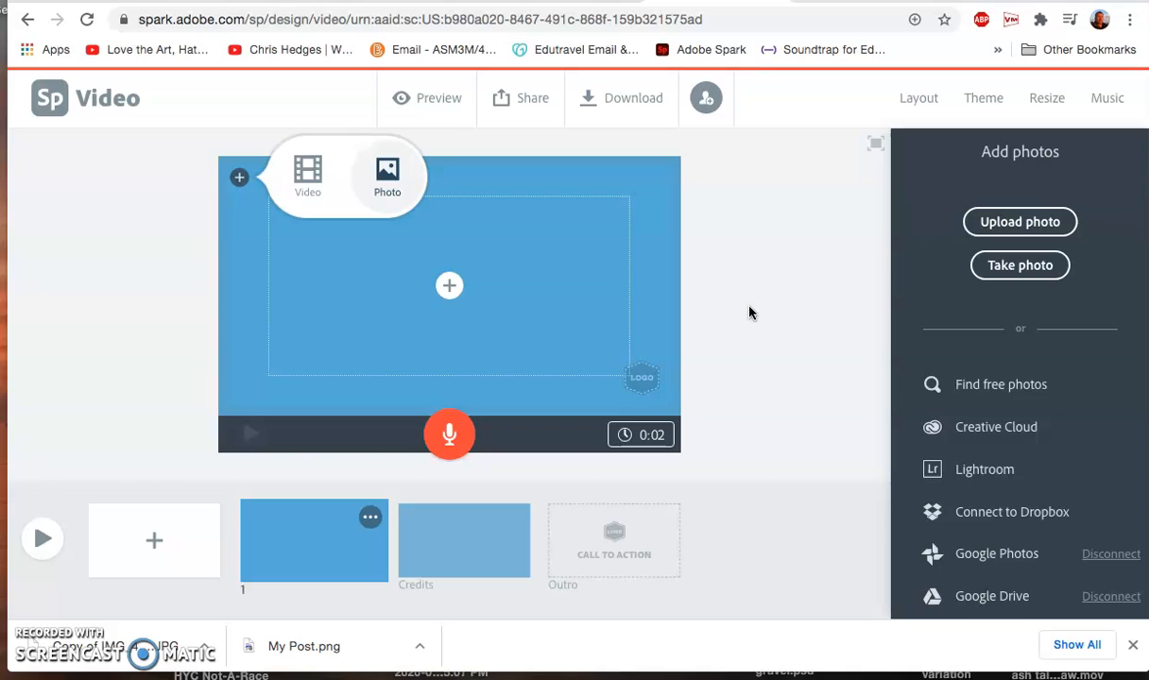
left_click(748, 312)
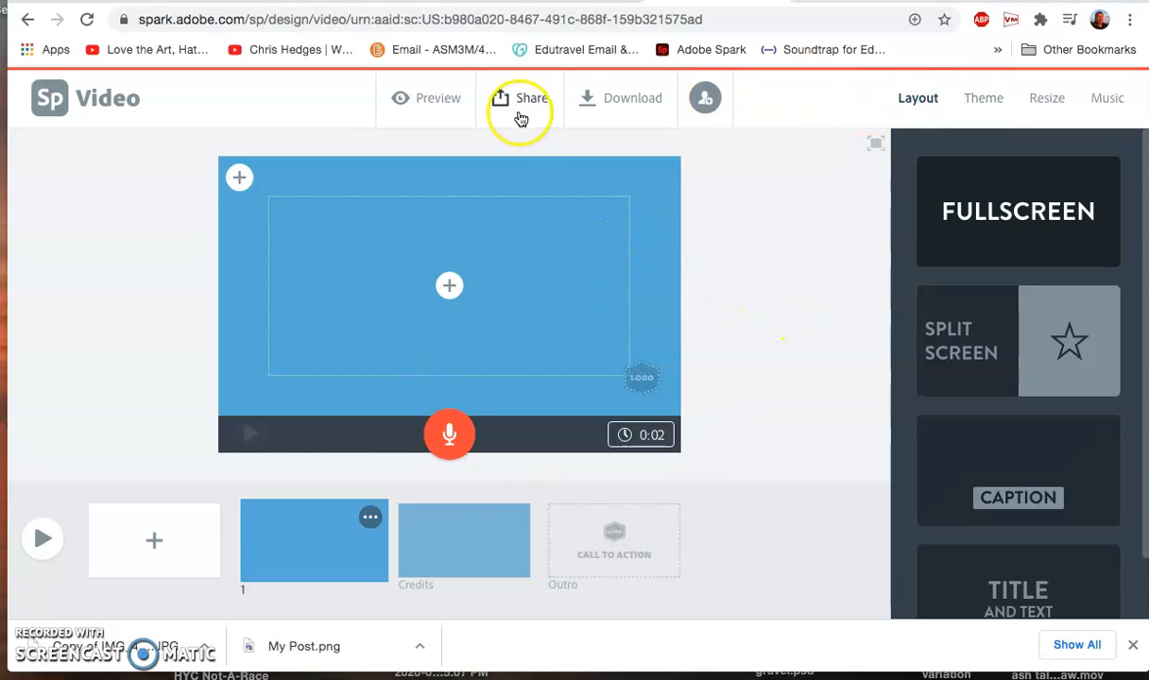
- Browse the available slideshow themes and preview their designs
left_click(988, 100)
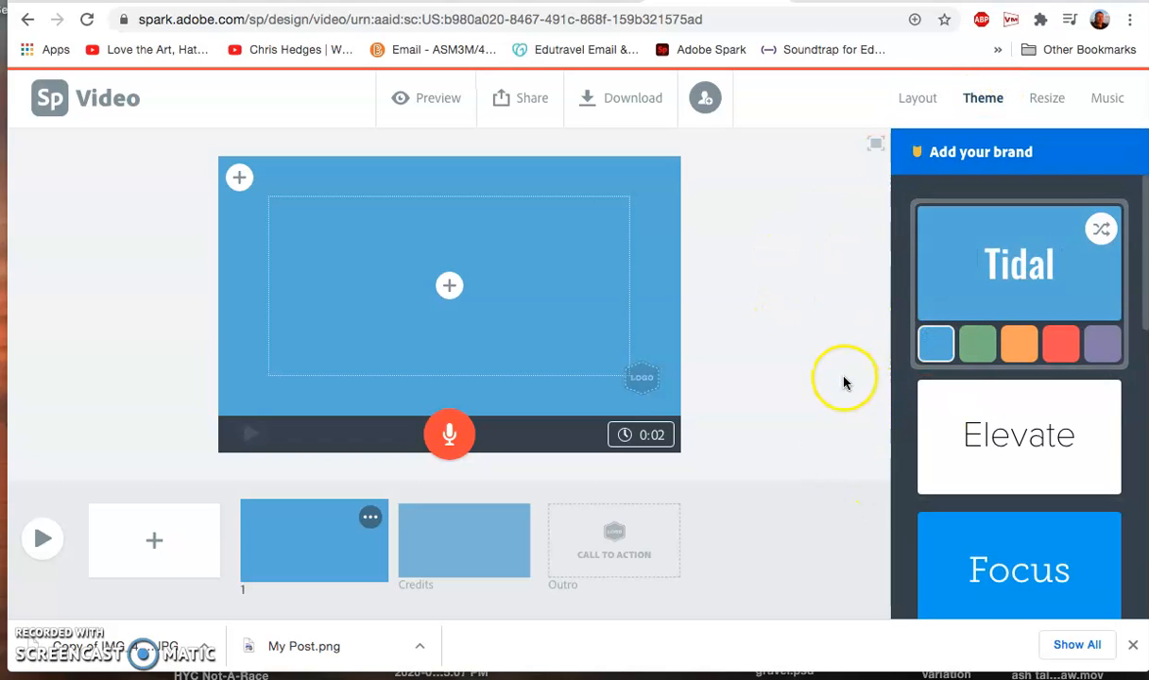
scroll(921, 390, "down", 3)
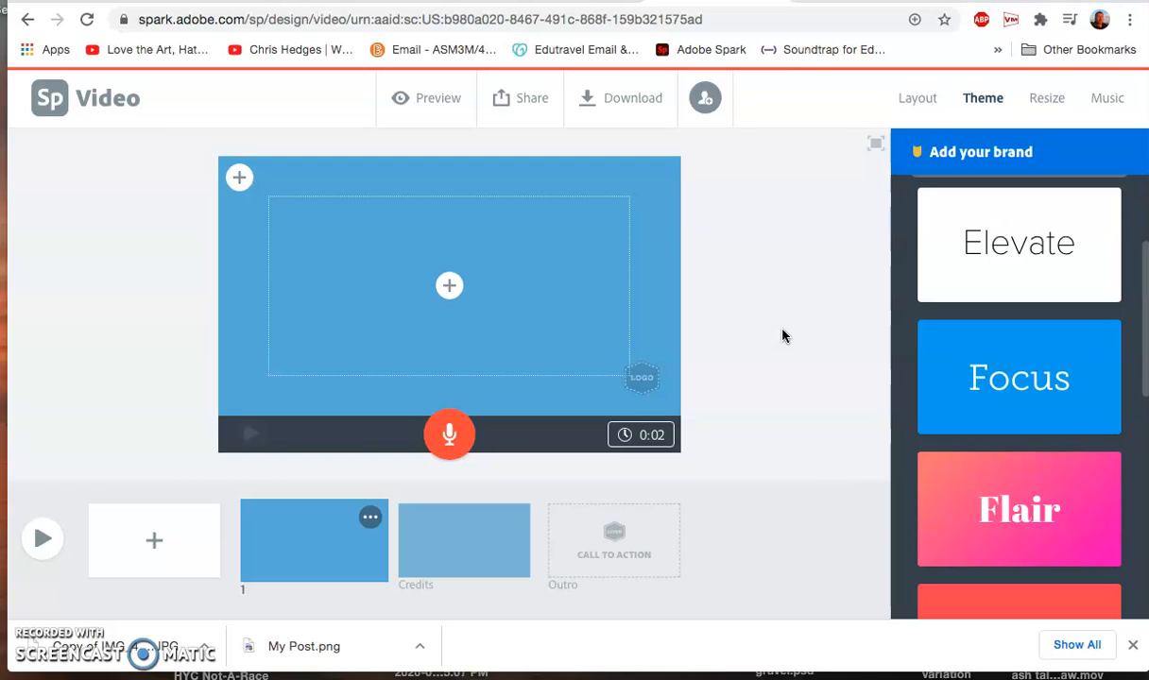
scroll(933, 437, "down", 4)
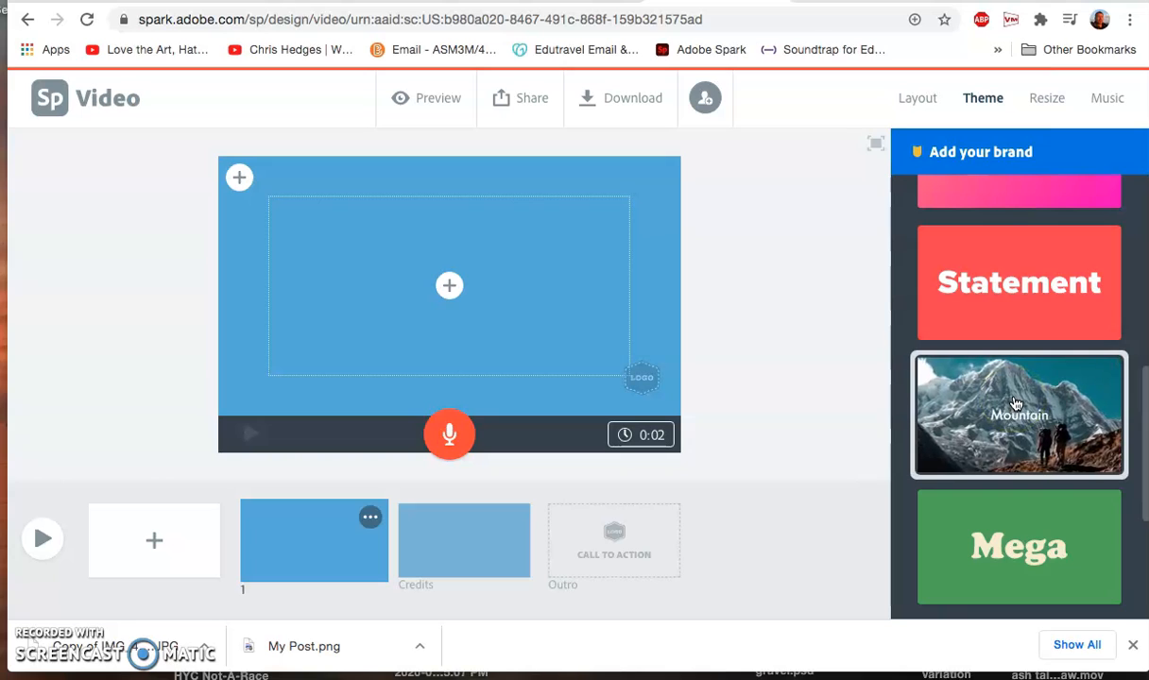
left_click(811, 370)
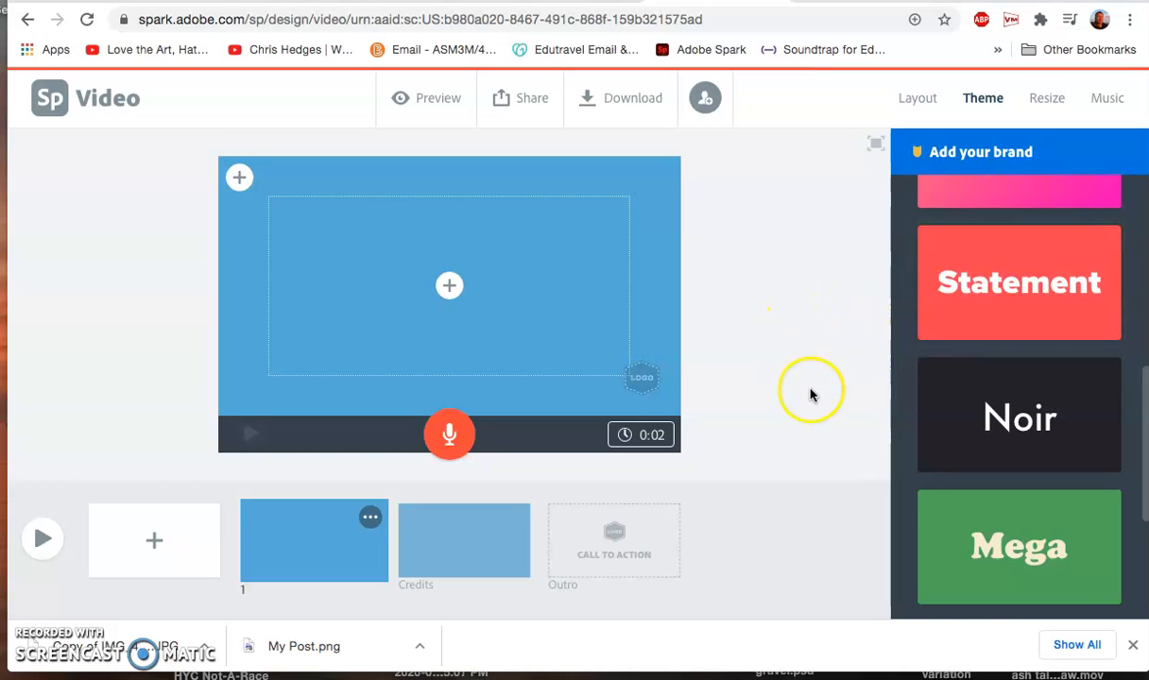
mouse_move(1008, 536)
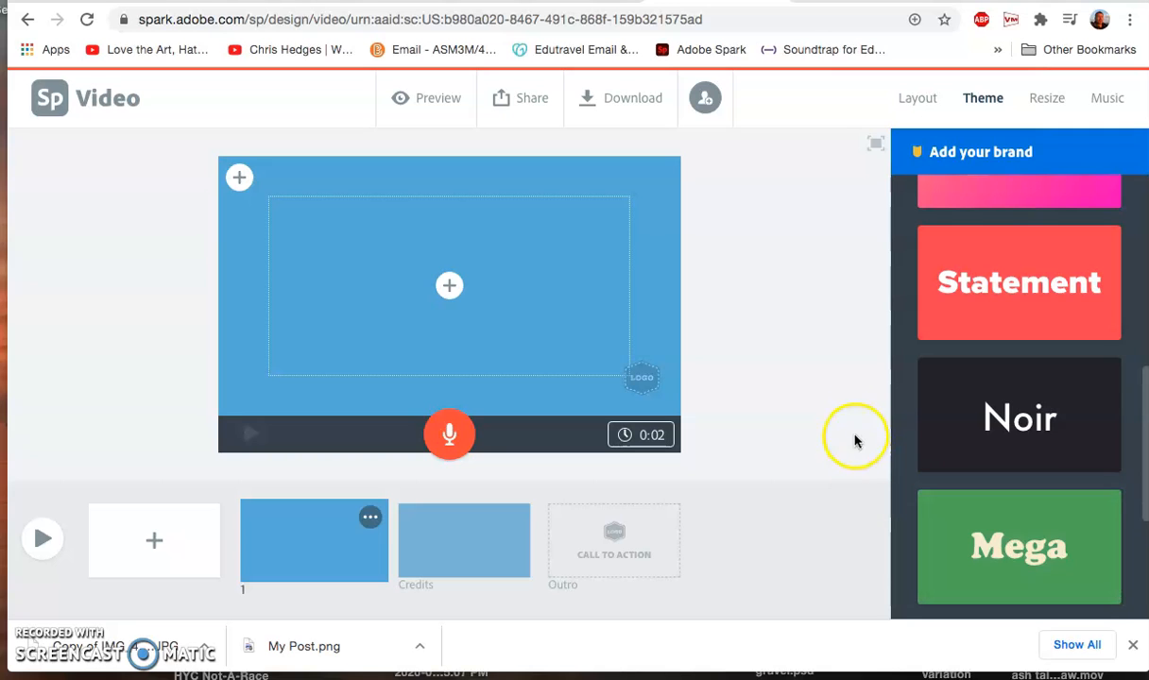
scroll(954, 392, "up", 3)
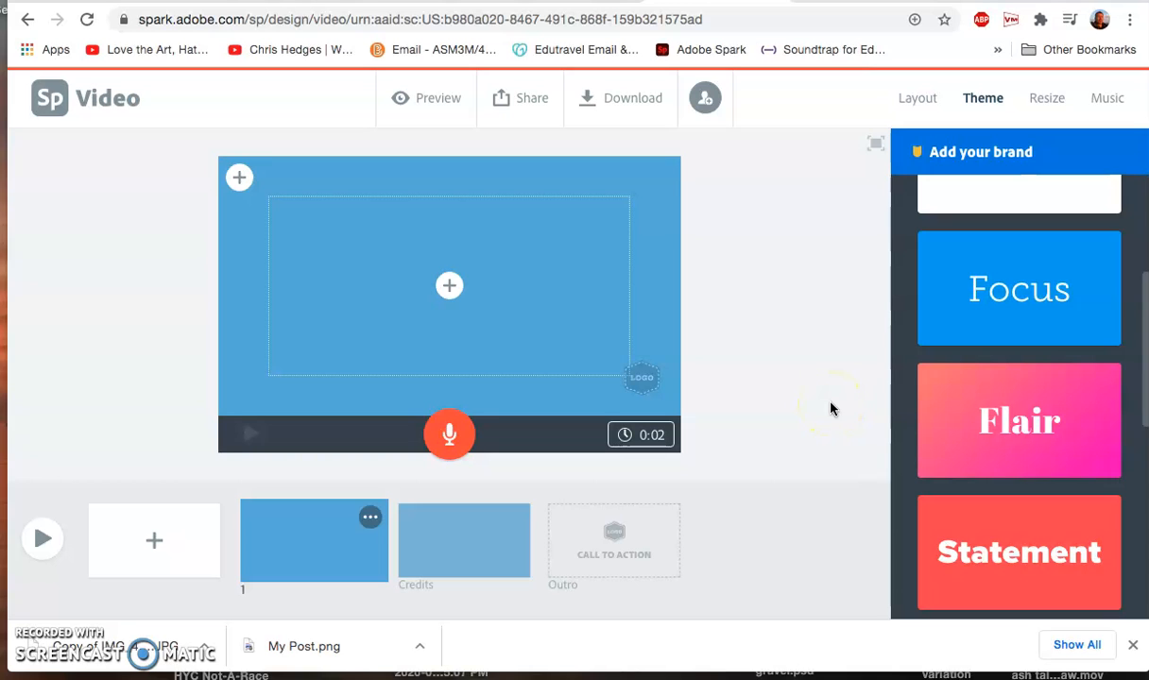
scroll(962, 380, "up", 3)
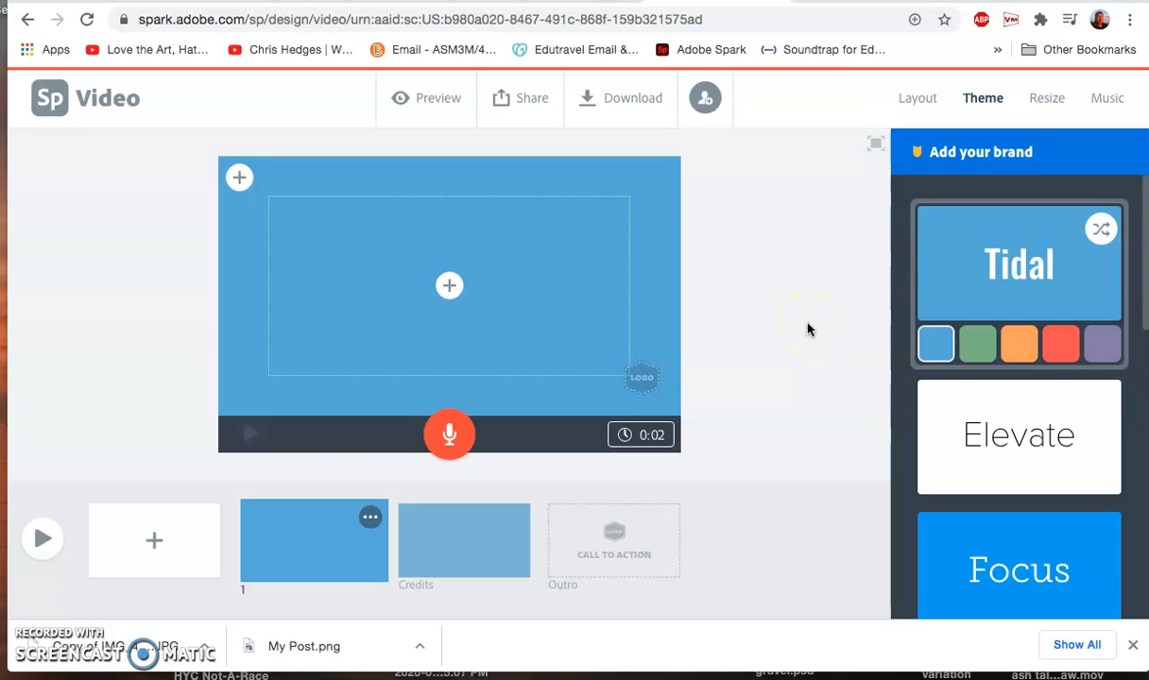
mouse_move(1020, 260)
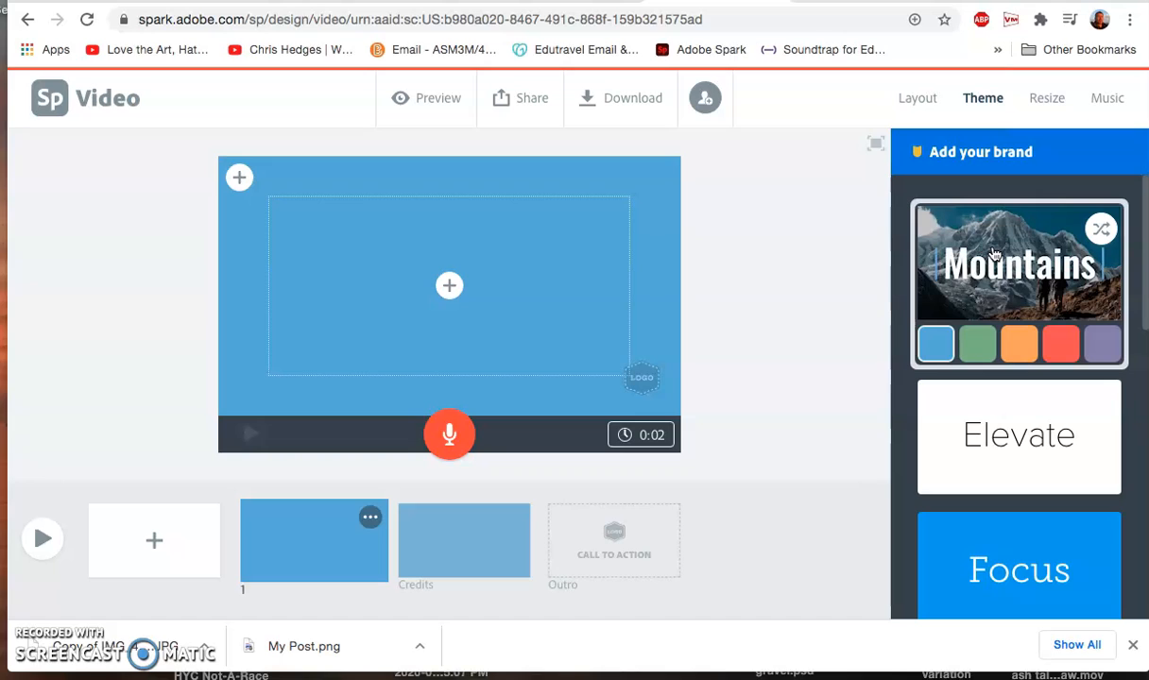
left_click(813, 344)
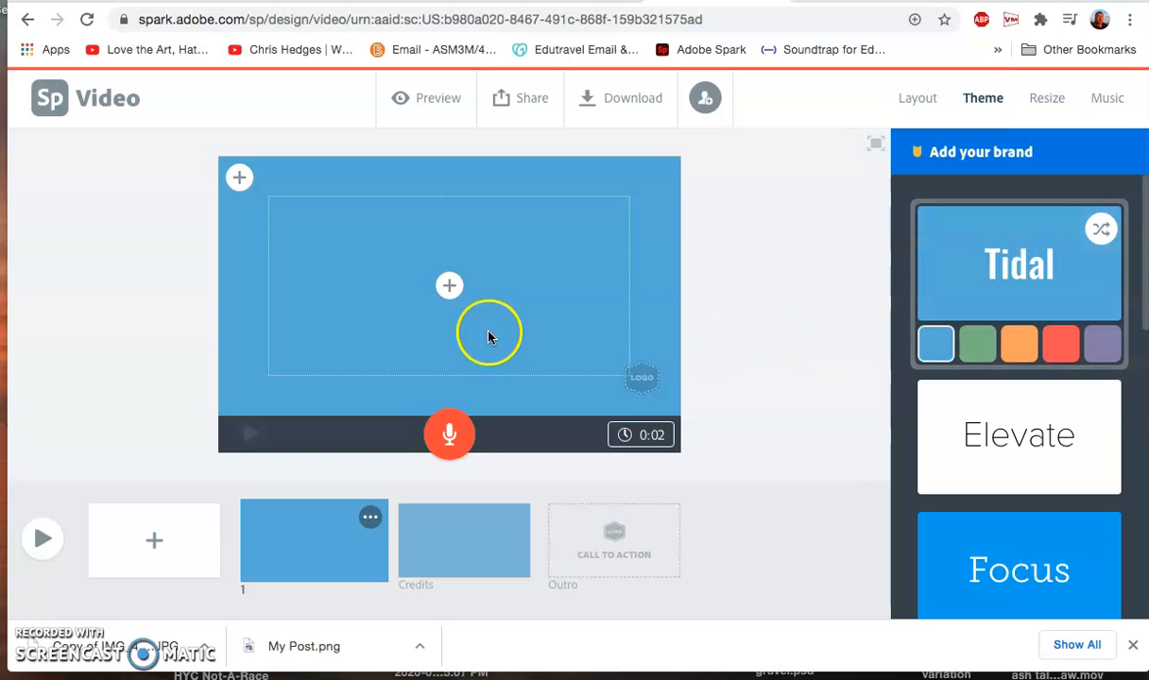
- Add the title text "My Slideshow" to the first slide
left_click(448, 293)
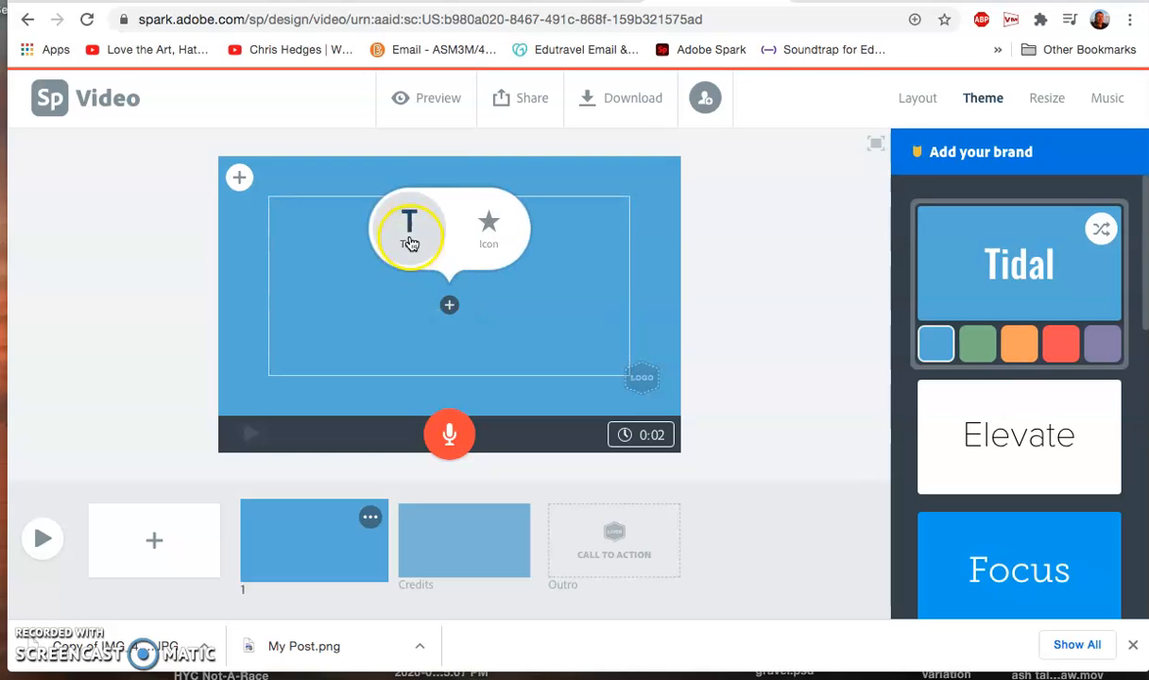
left_click(410, 230)
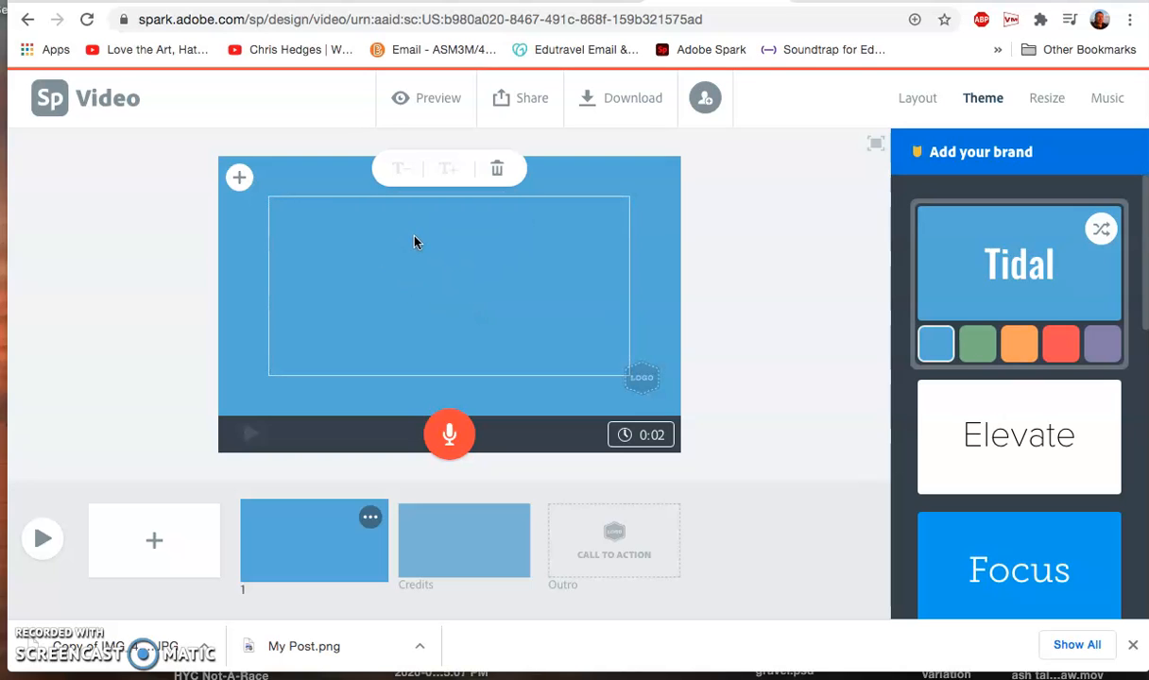
type("My Slides")
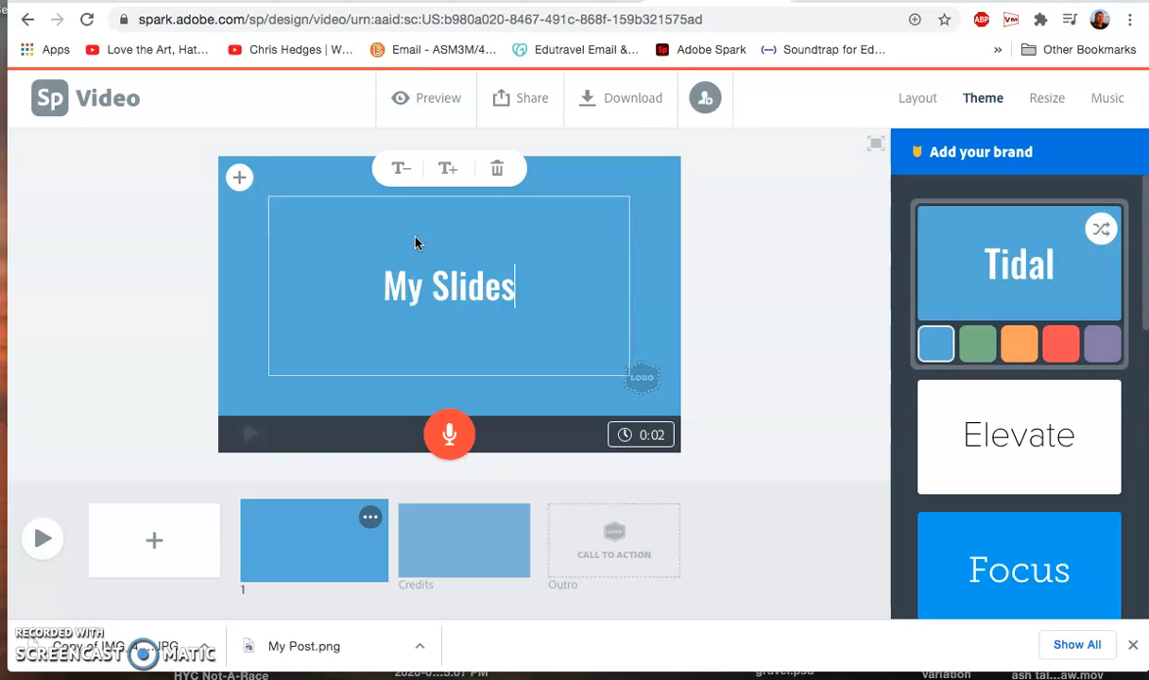
type("how")
key("Return")
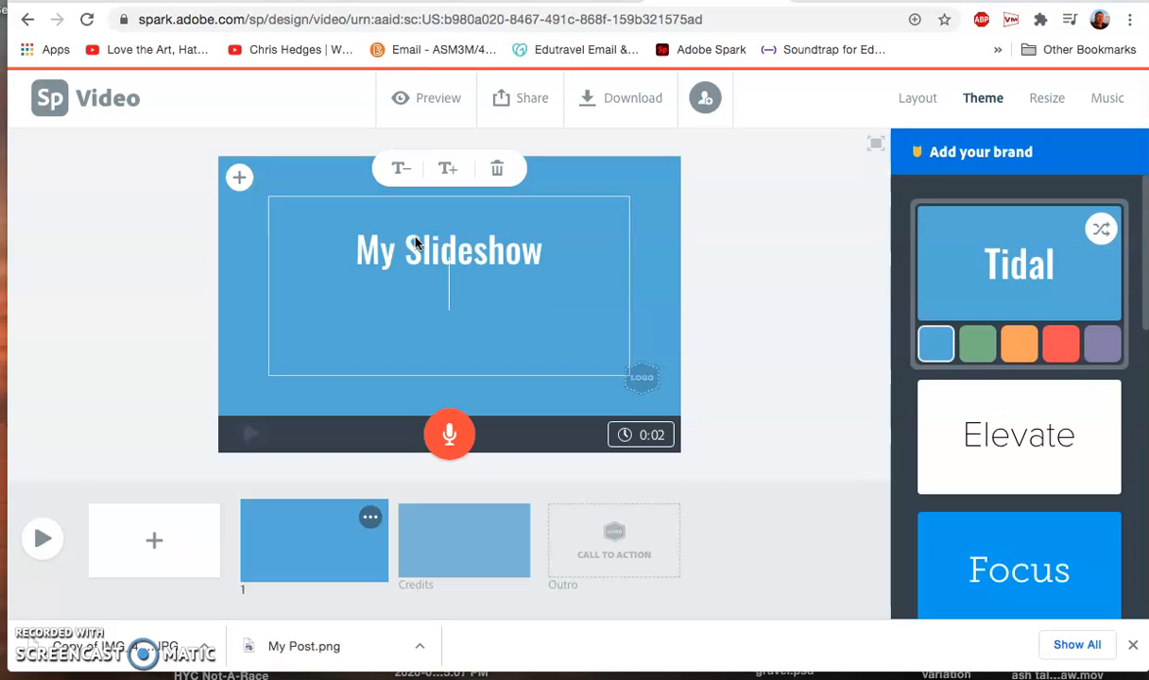
key("BackSpace")
left_click(436, 268)
left_click(759, 308)
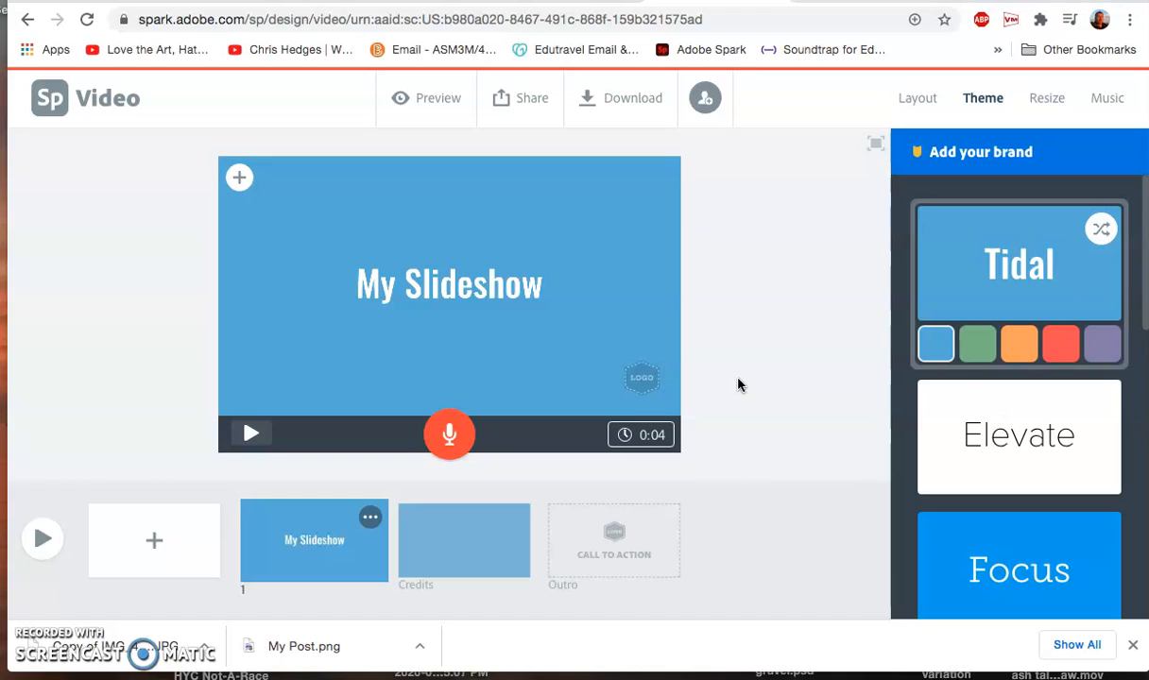
- Set the title slide's duration to 5 seconds
left_click(650, 435)
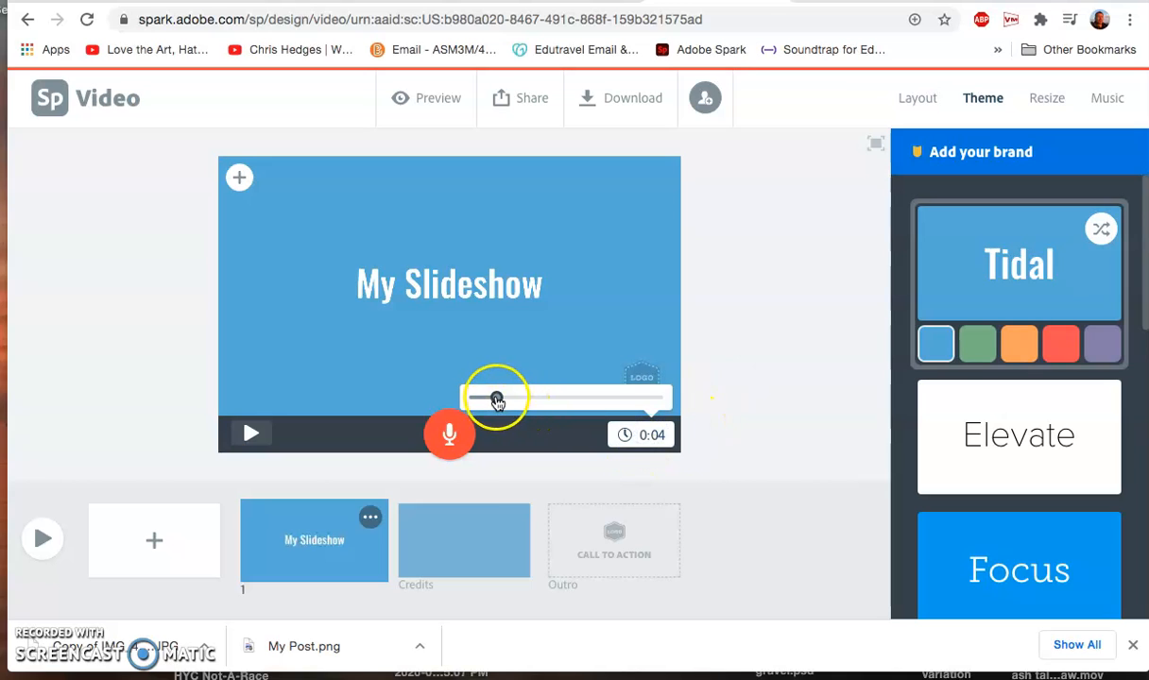
left_click_drag(496, 397, 503, 398)
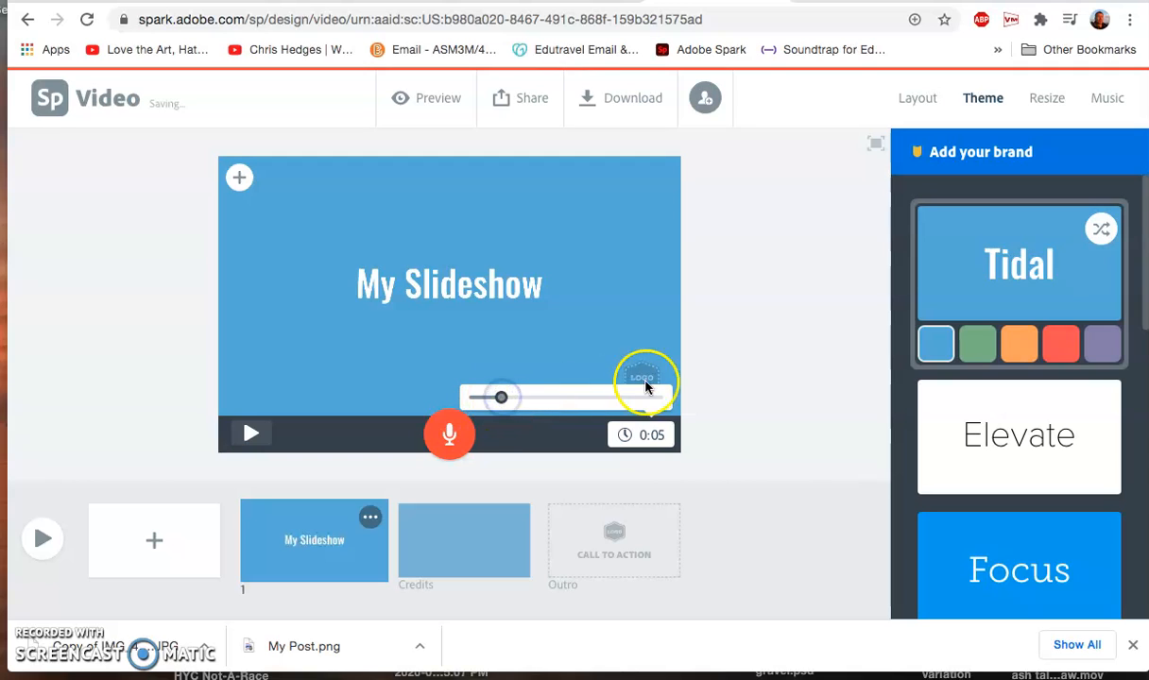
left_click(742, 397)
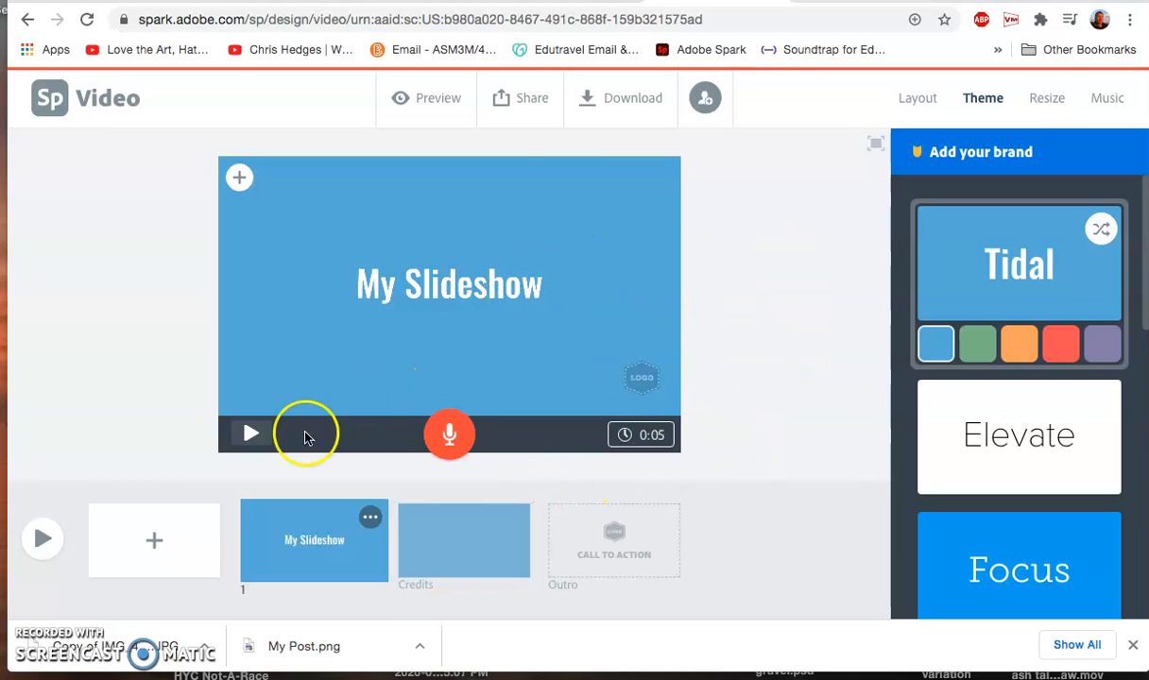
- Add a second slide containing the snow-capped mountain photo from the "Spark demo photos" folder in Google Drive
left_click(154, 543)
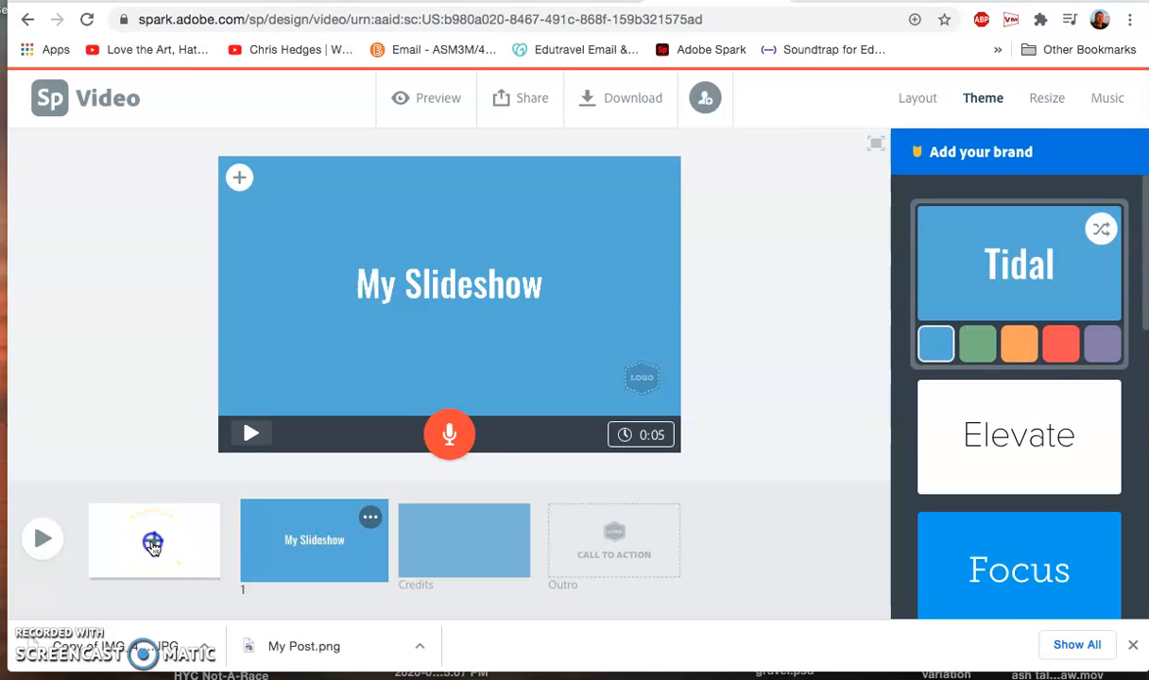
mouse_move(449, 301)
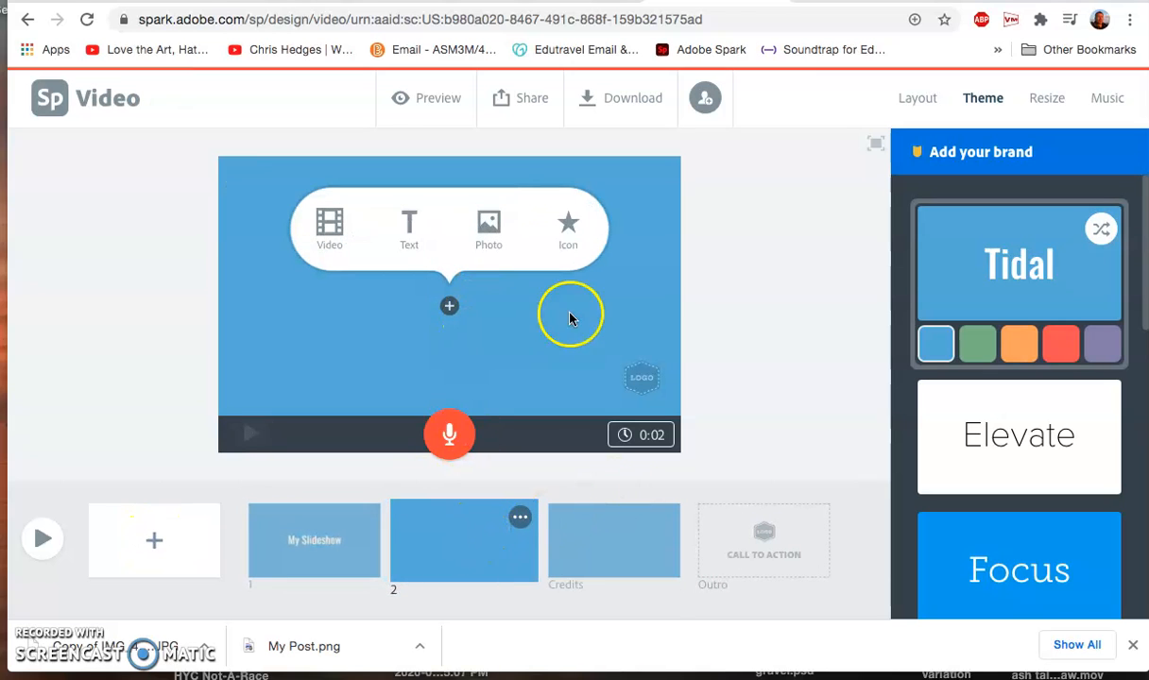
left_click(492, 221)
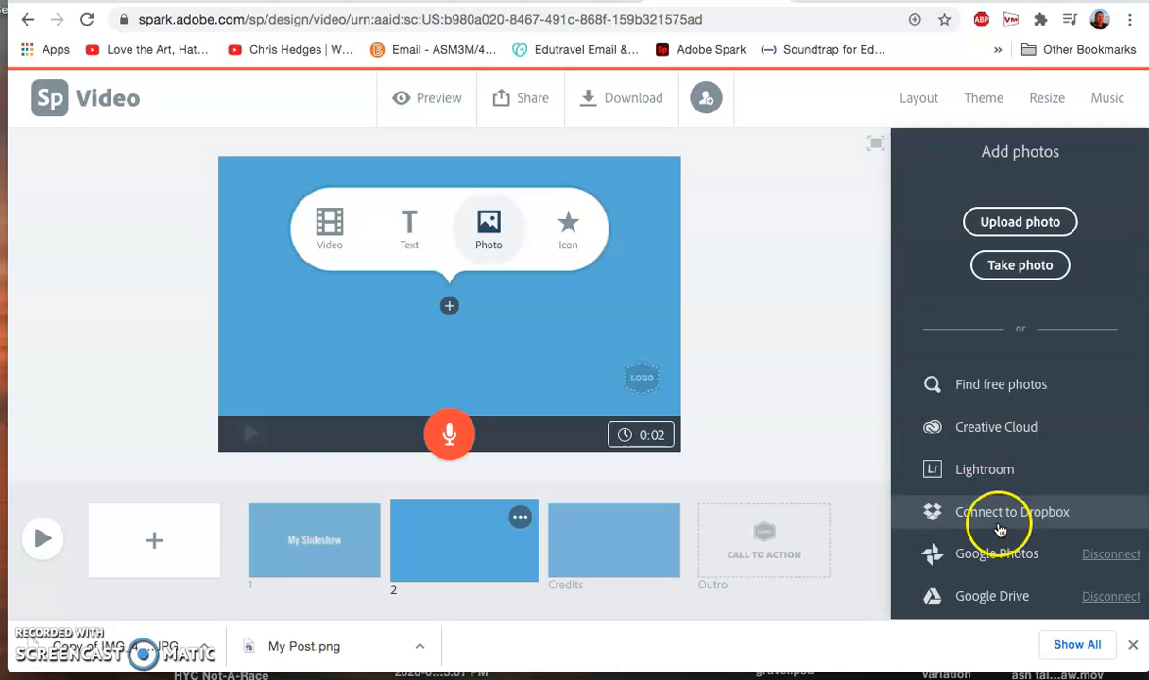
left_click(986, 598)
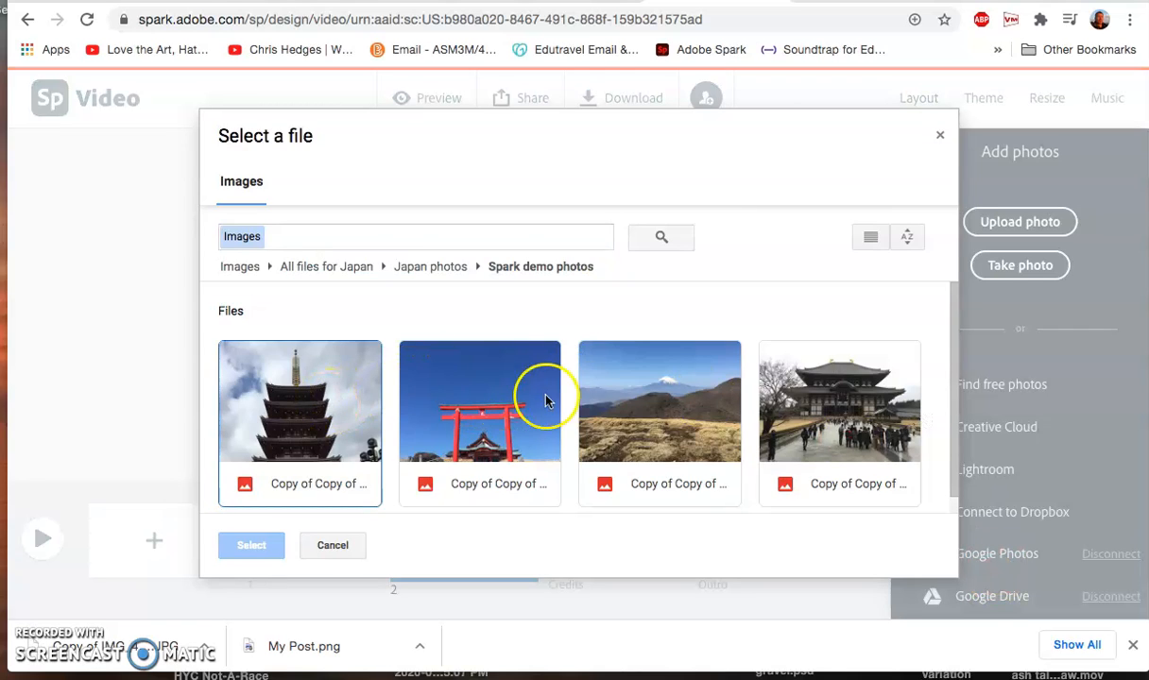
left_click(633, 417)
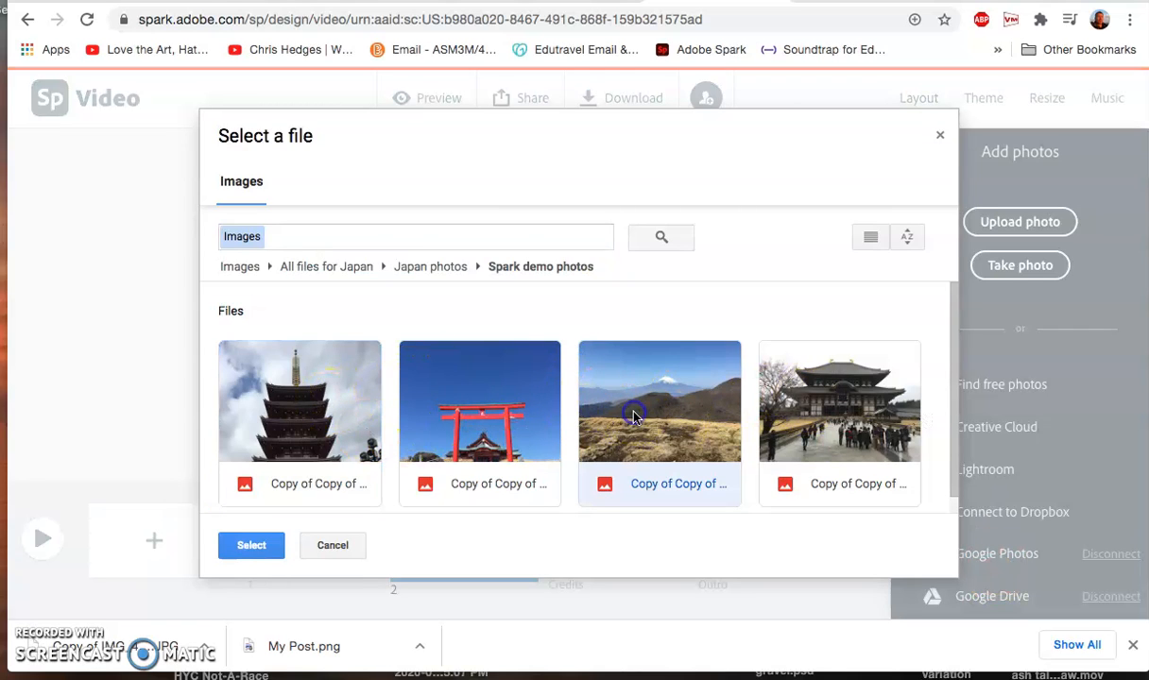
left_click(251, 544)
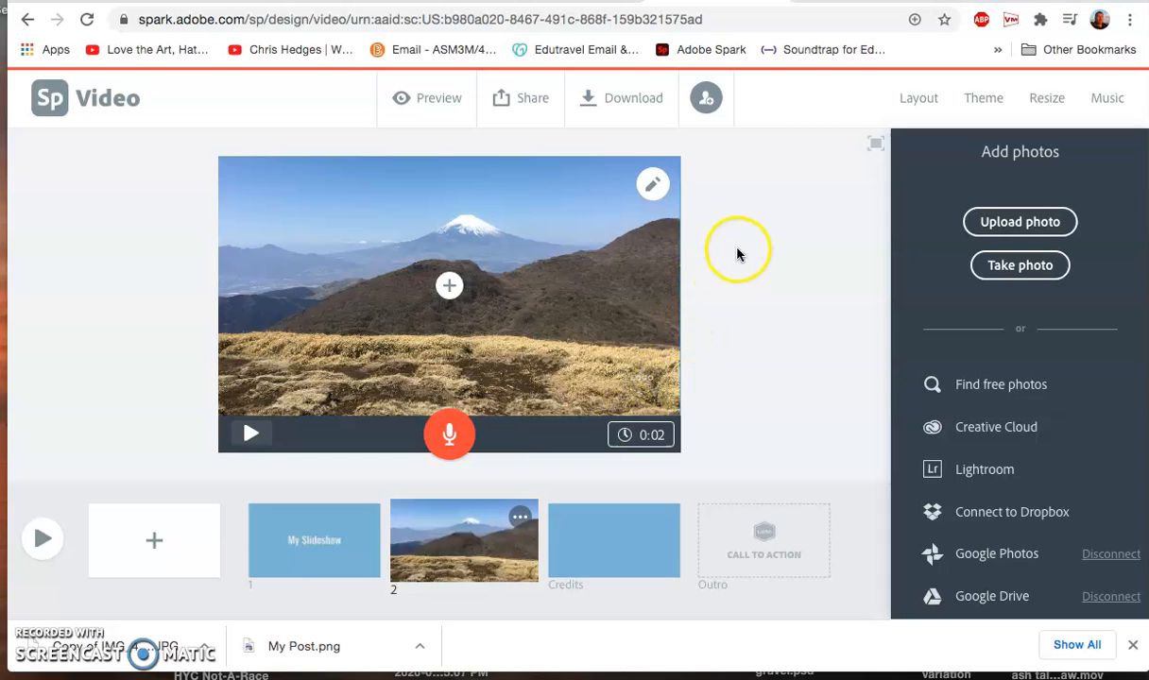
- Zoom out the mountain photo on slide 2 until it spans the slide's height with blue background on both sides
left_click(652, 189)
left_click(653, 247)
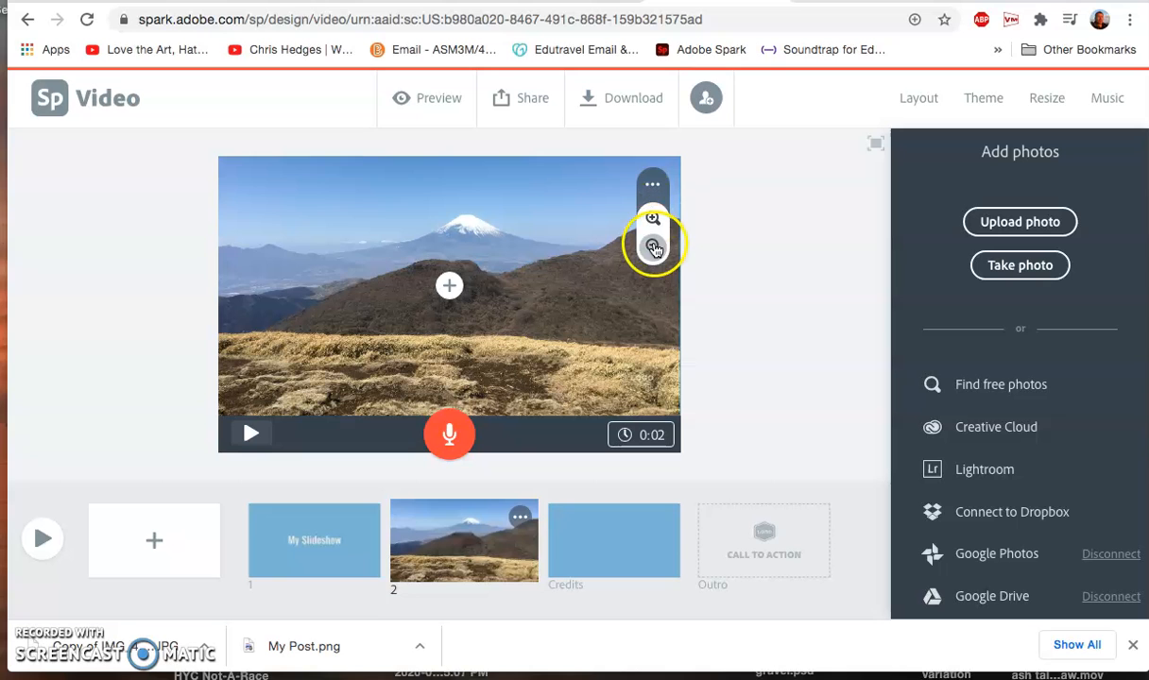
left_click(653, 246)
left_click(653, 247)
left_click(652, 247)
left_click(653, 247)
left_click(653, 247)
left_click(653, 246)
left_click(653, 246)
left_click(653, 247)
left_click(653, 244)
left_click(652, 220)
left_click(653, 220)
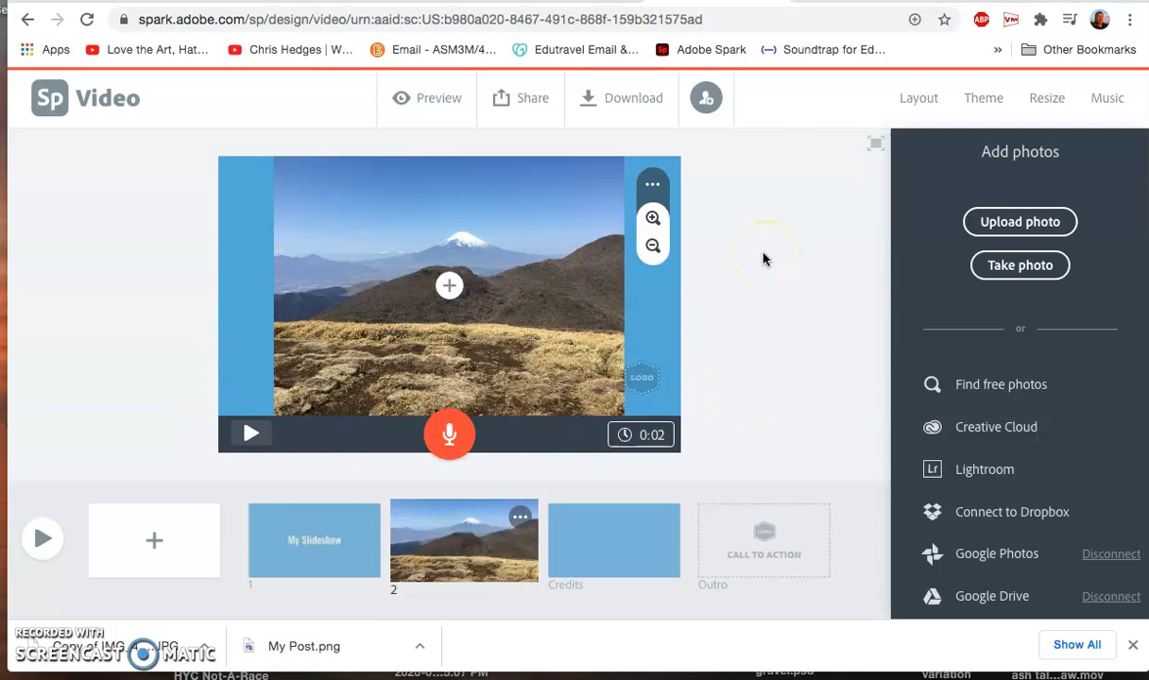
left_click(747, 282)
left_click(648, 362)
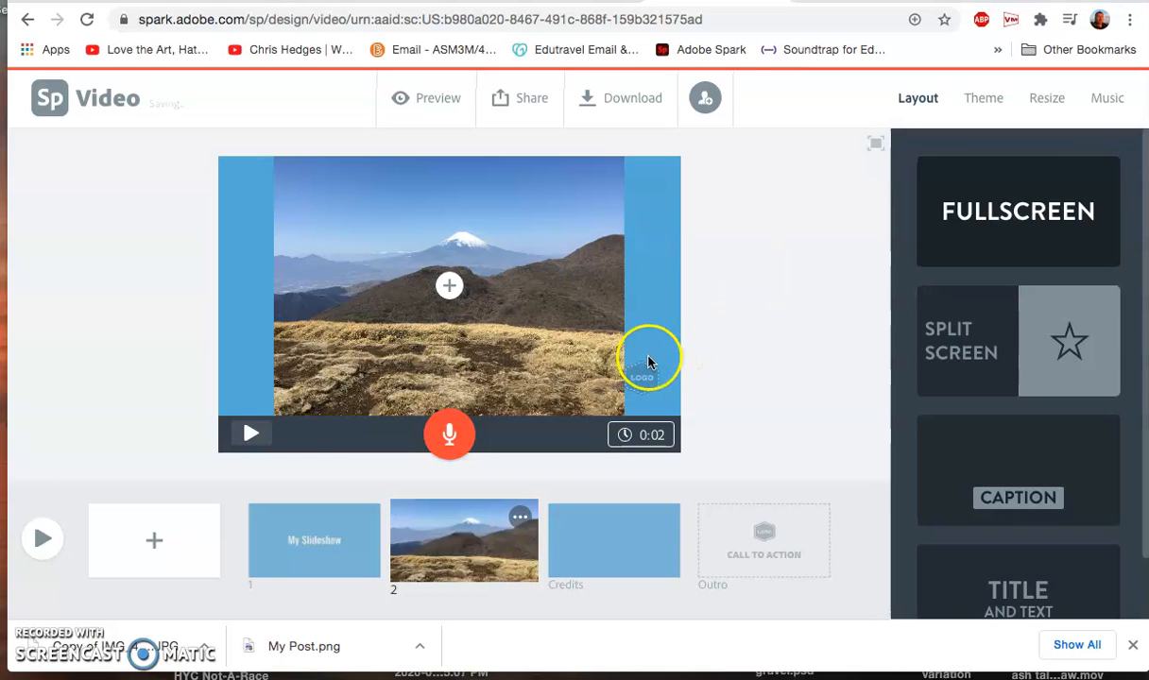
- Set the mountain photo slide's duration to 5 seconds
left_click(662, 438)
left_click_drag(480, 398, 503, 398)
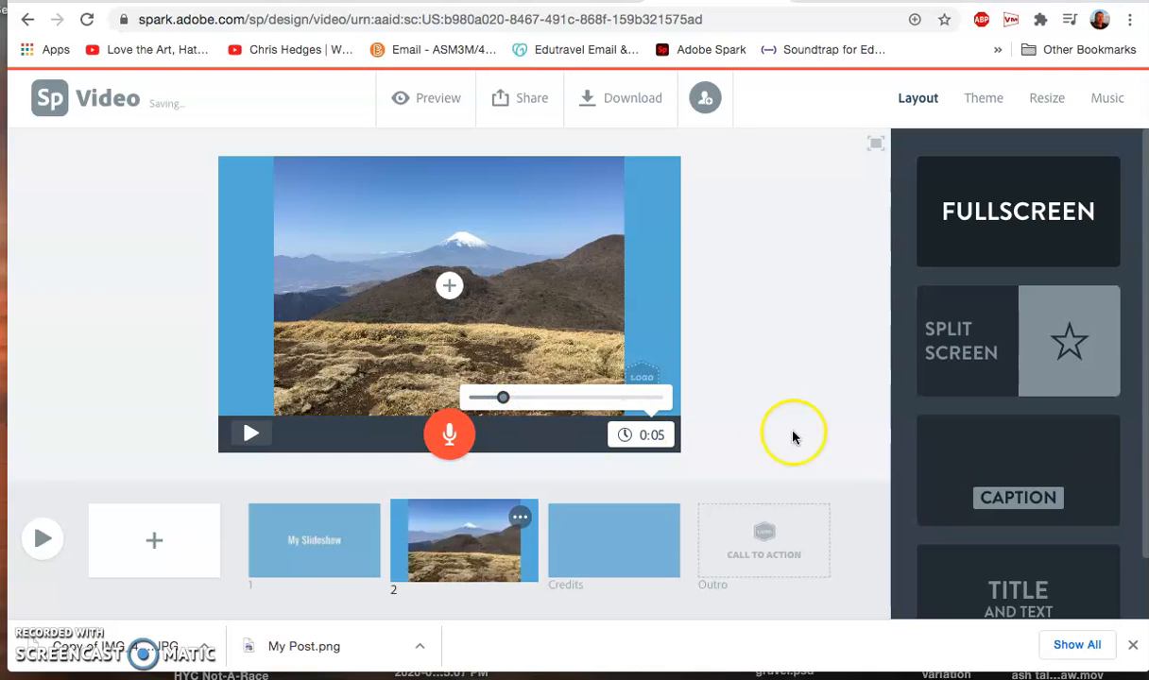
left_click(767, 384)
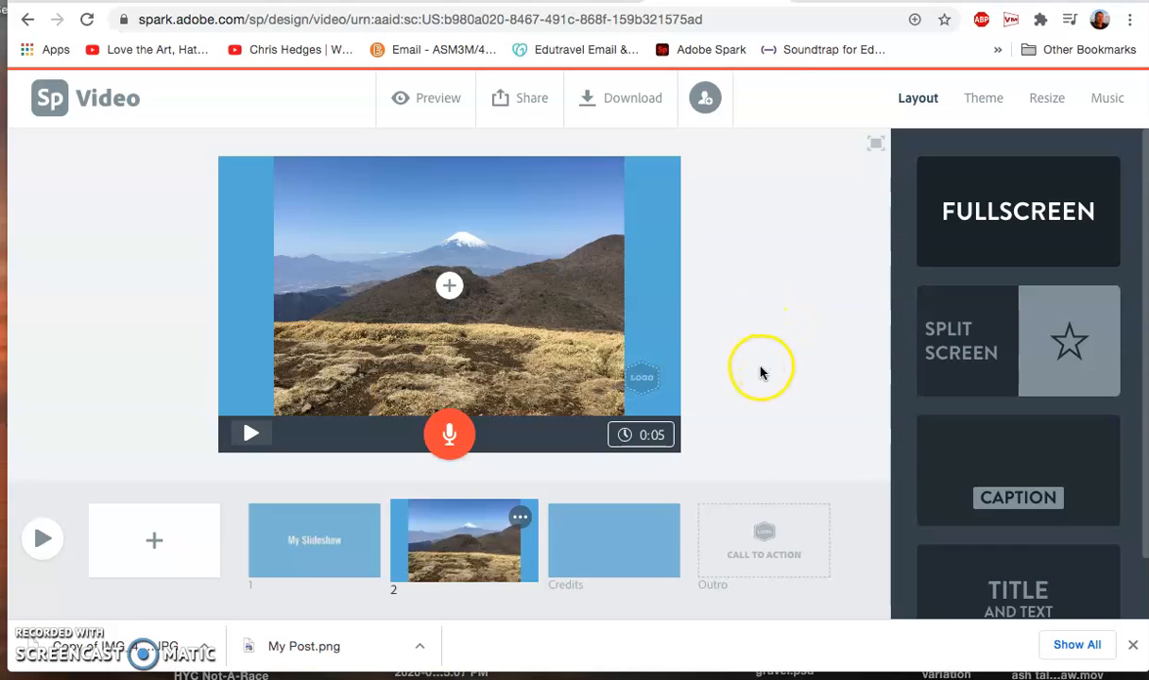
- Duplicate the mountain photo slide and select the copy as slide 3
left_click(521, 518)
left_click(444, 434)
left_click(623, 553)
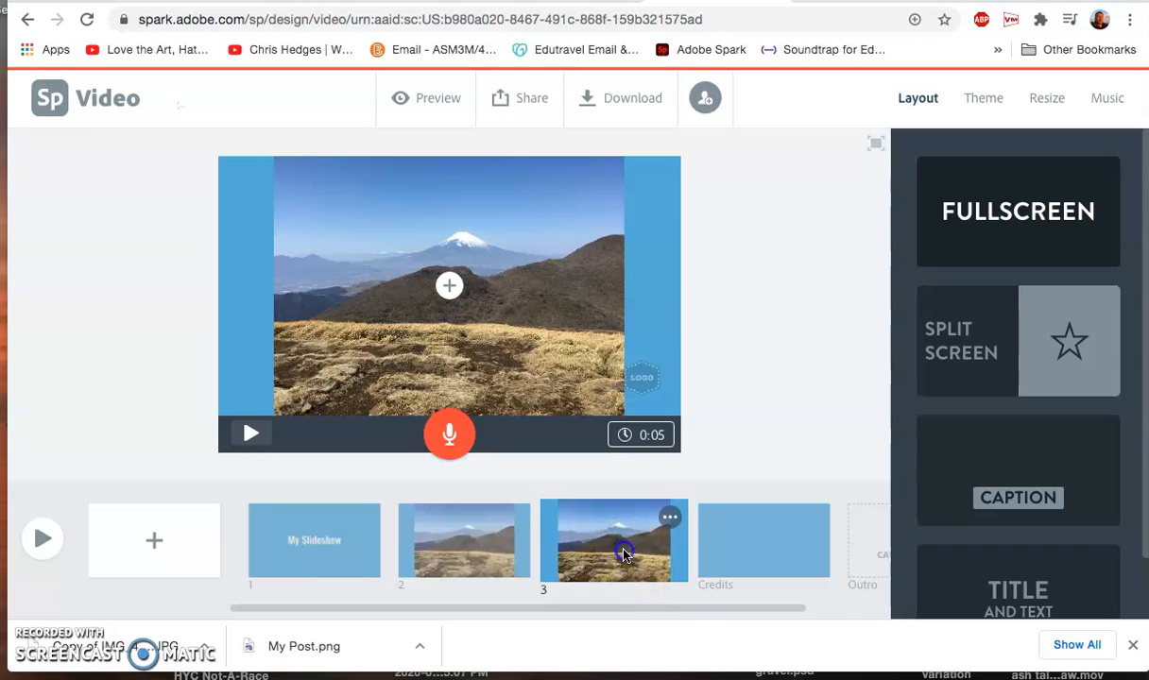
- Replace the photo on slide 3 with the mirrored Eiffel Tower sunset image from a free photo search for "symmetrical balance"
left_click(462, 539)
left_click(621, 537)
left_click(516, 274)
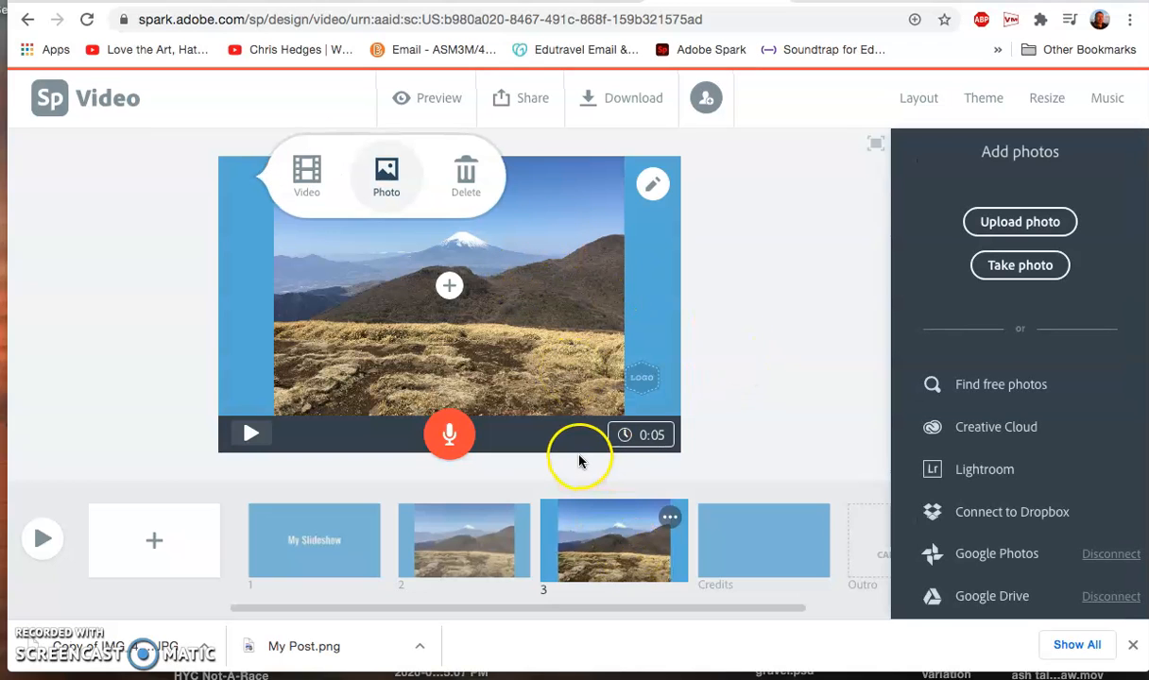
left_click(386, 175)
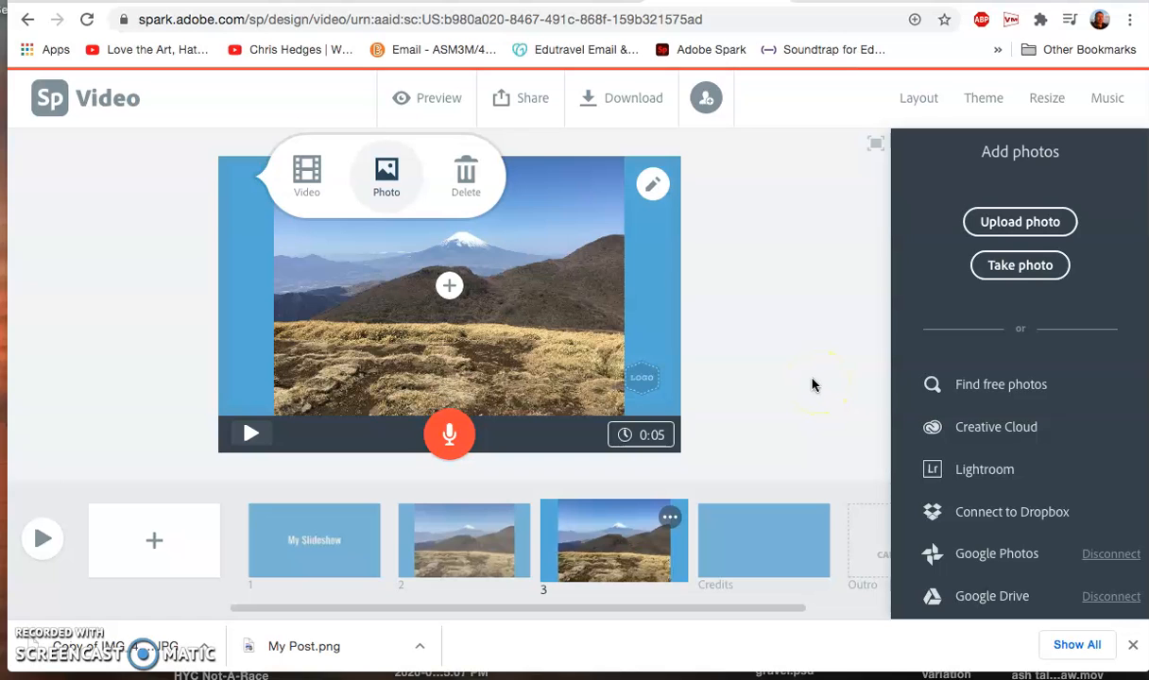
left_click(995, 382)
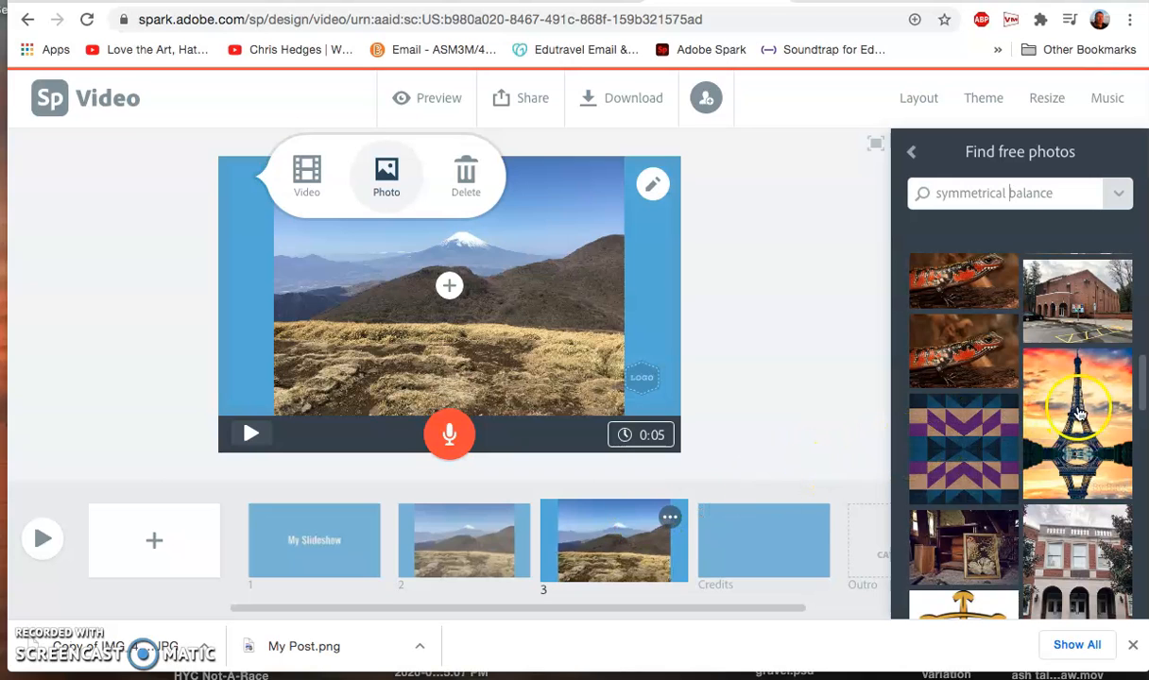
left_click(1078, 413)
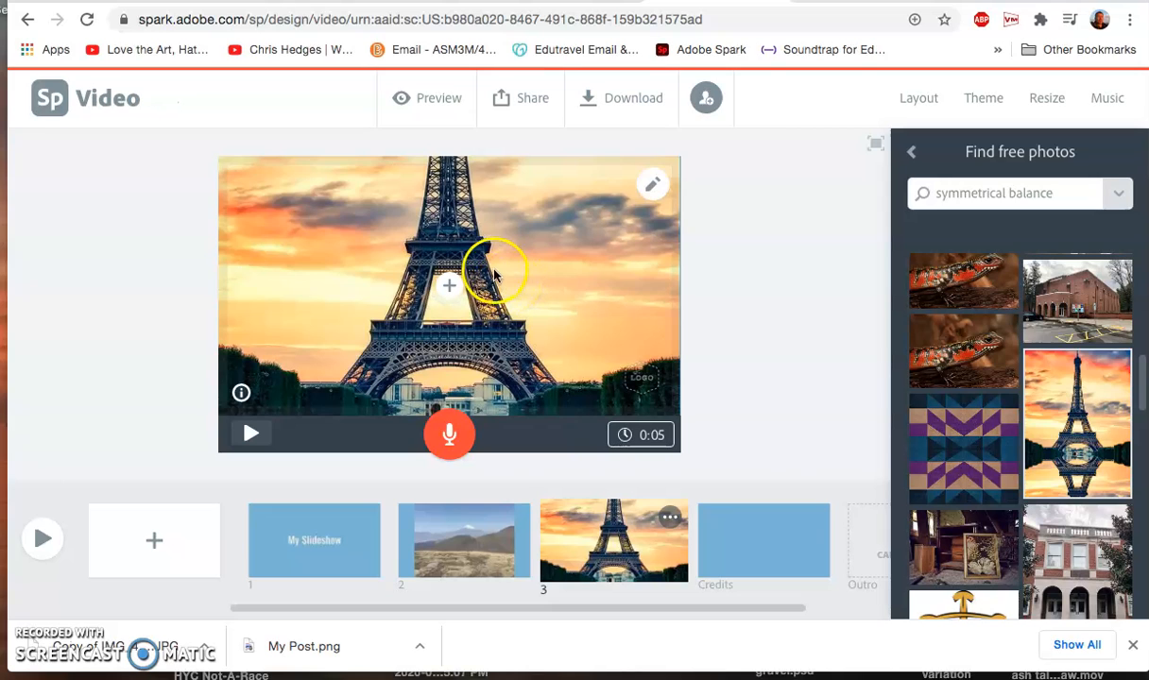
- Zoom out the Eiffel Tower photo on slide 3 until the whole tower and its reflection fit the slide's height
left_click(650, 187)
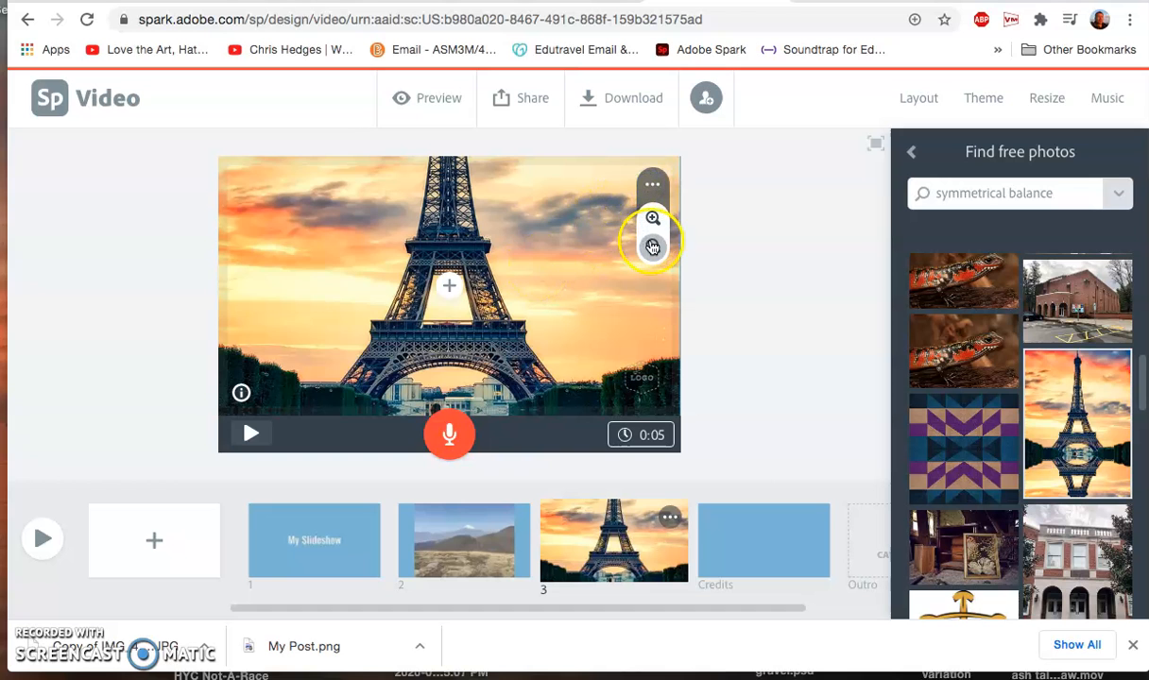
left_click(652, 247)
left_click(652, 246)
left_click(651, 247)
left_click(652, 246)
left_click(652, 247)
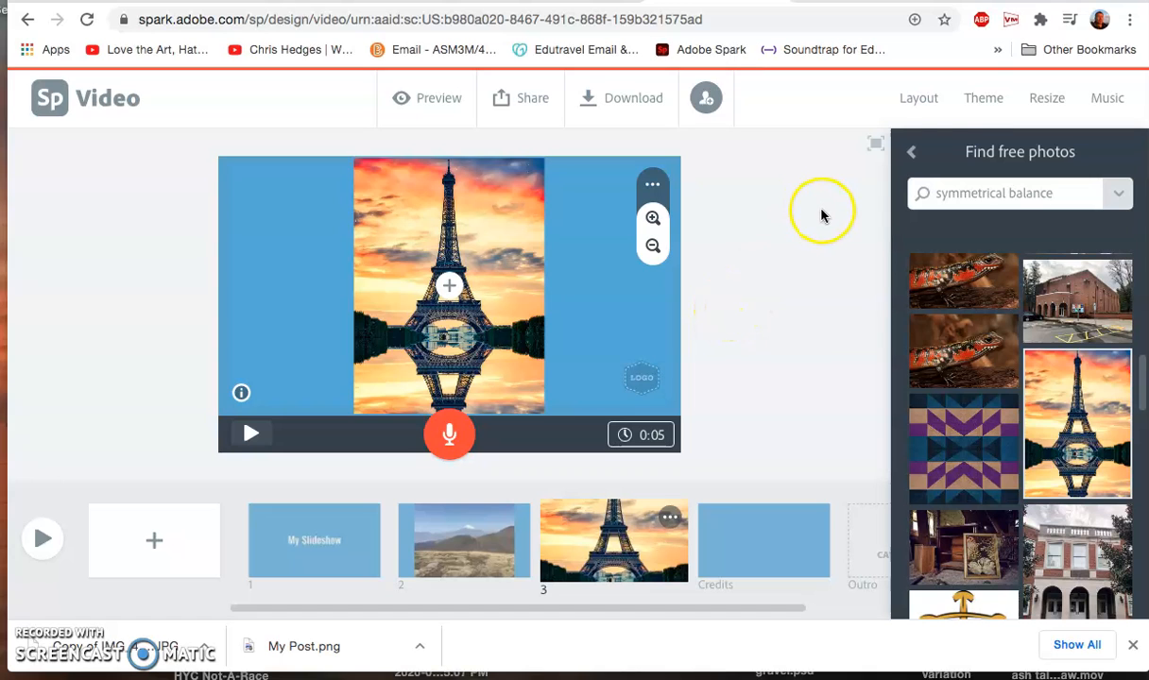
- Apply the Split Screen layout to the Eiffel Tower slide
left_click(917, 105)
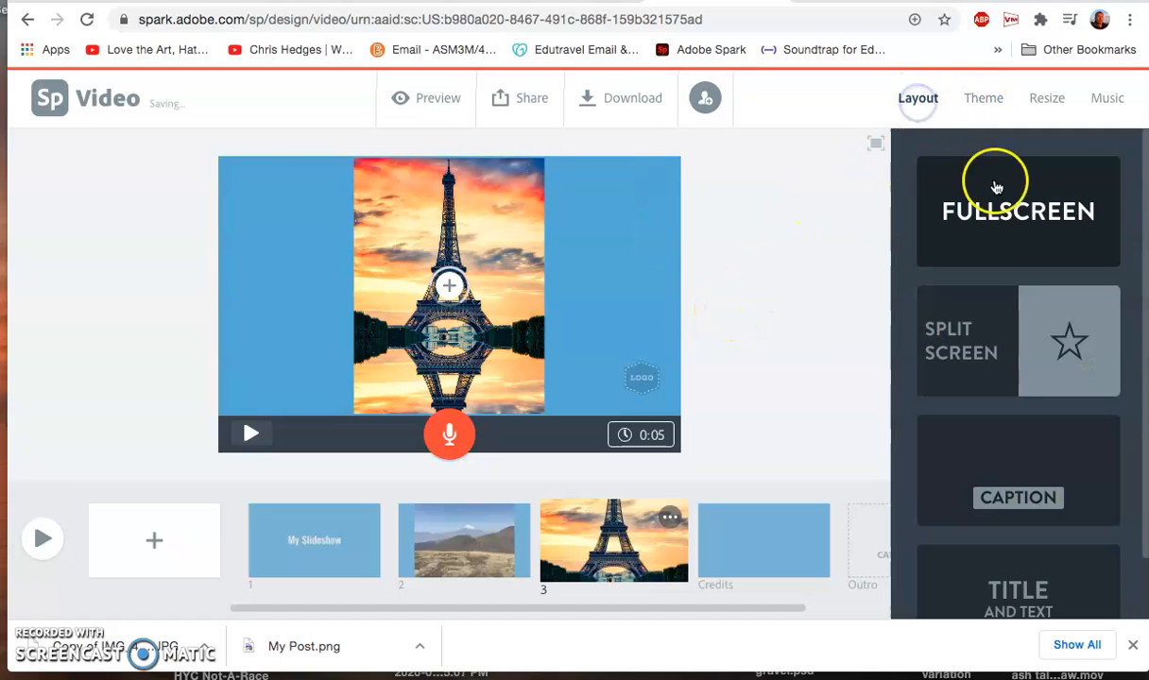
left_click(1003, 354)
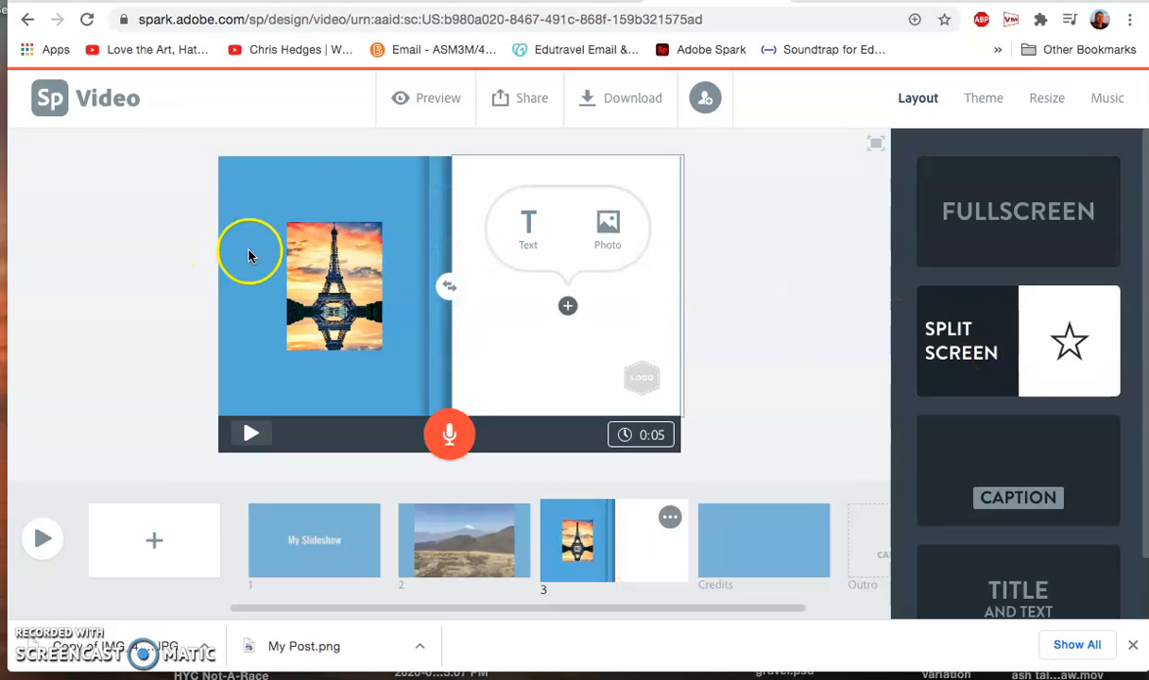
- Enlarge the Eiffel Tower photo to the slide's full height and swap the two halves so the photo sits in the right half
left_click(328, 266)
left_click(424, 182)
left_click(422, 217)
left_click(422, 218)
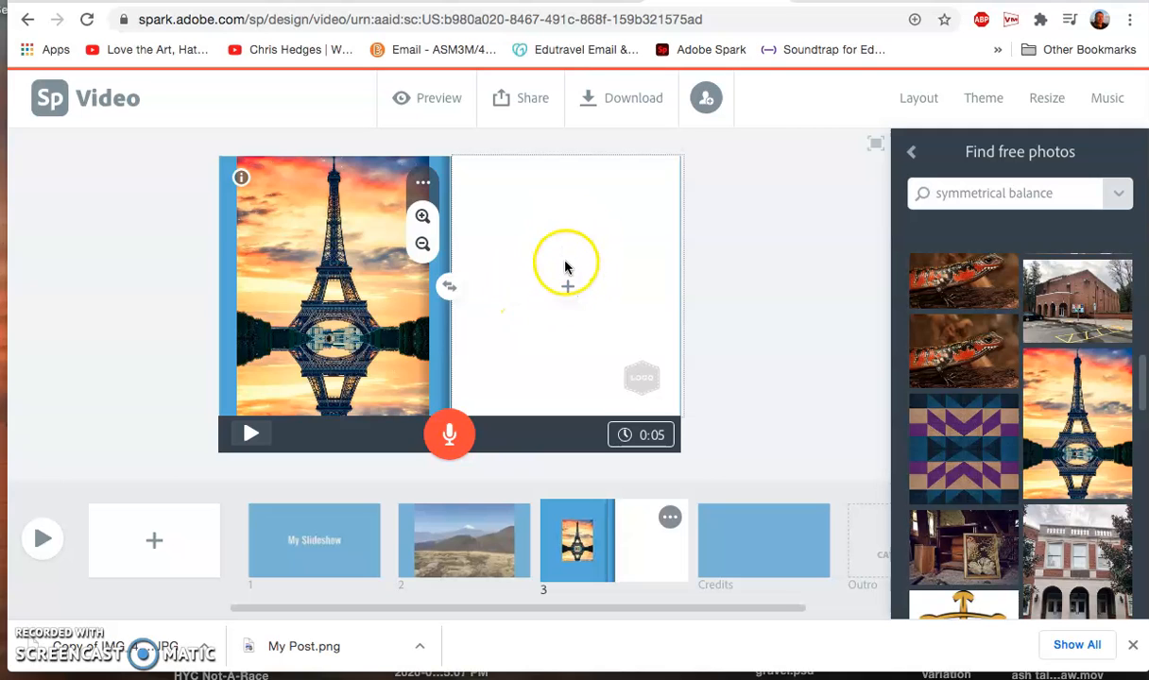
left_click(452, 291)
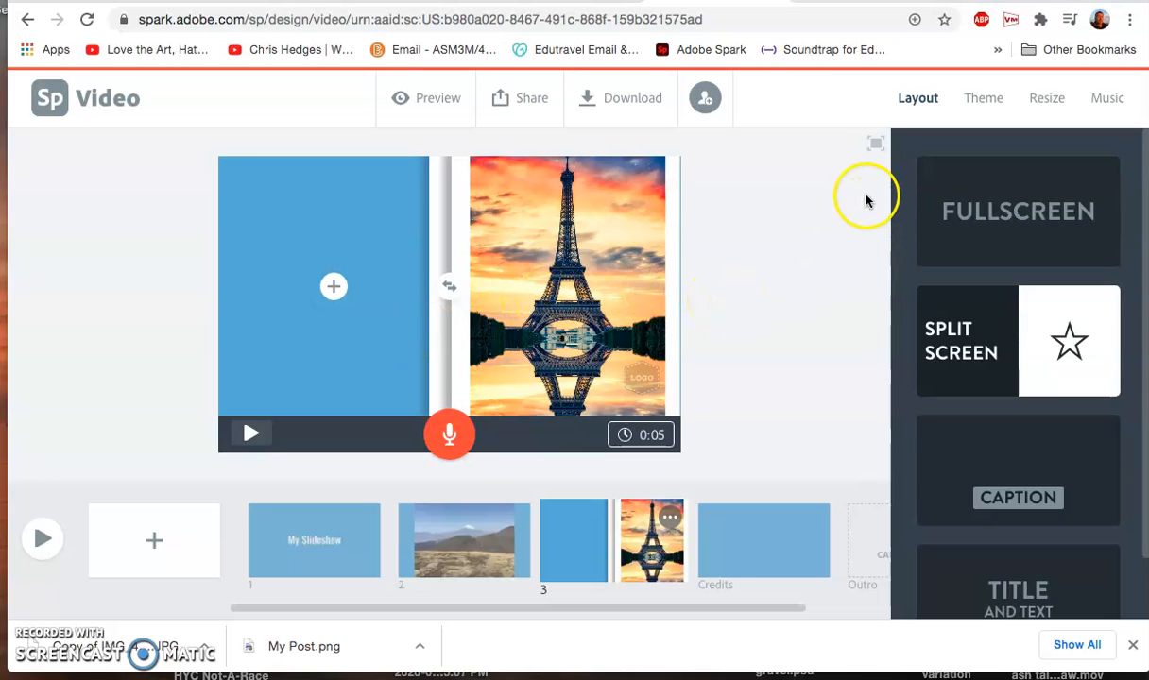
- Add a fourth slide containing the temple photo with the crowd from the "Spark demo photos" folder in Google Drive
left_click(155, 538)
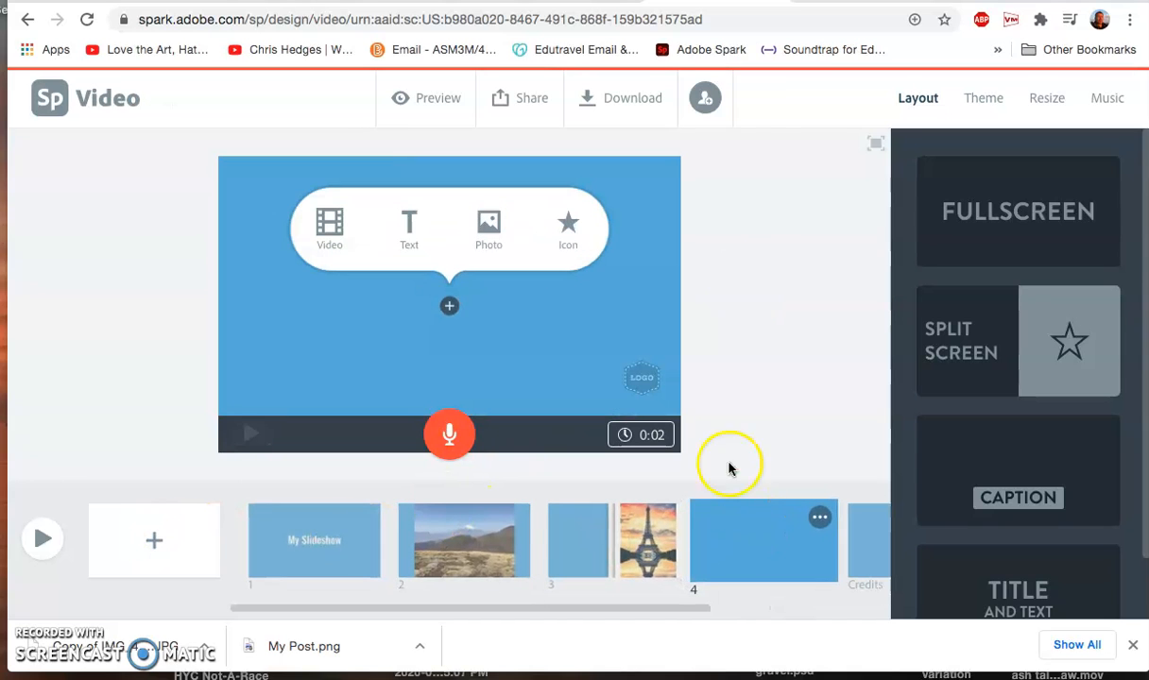
left_click(500, 236)
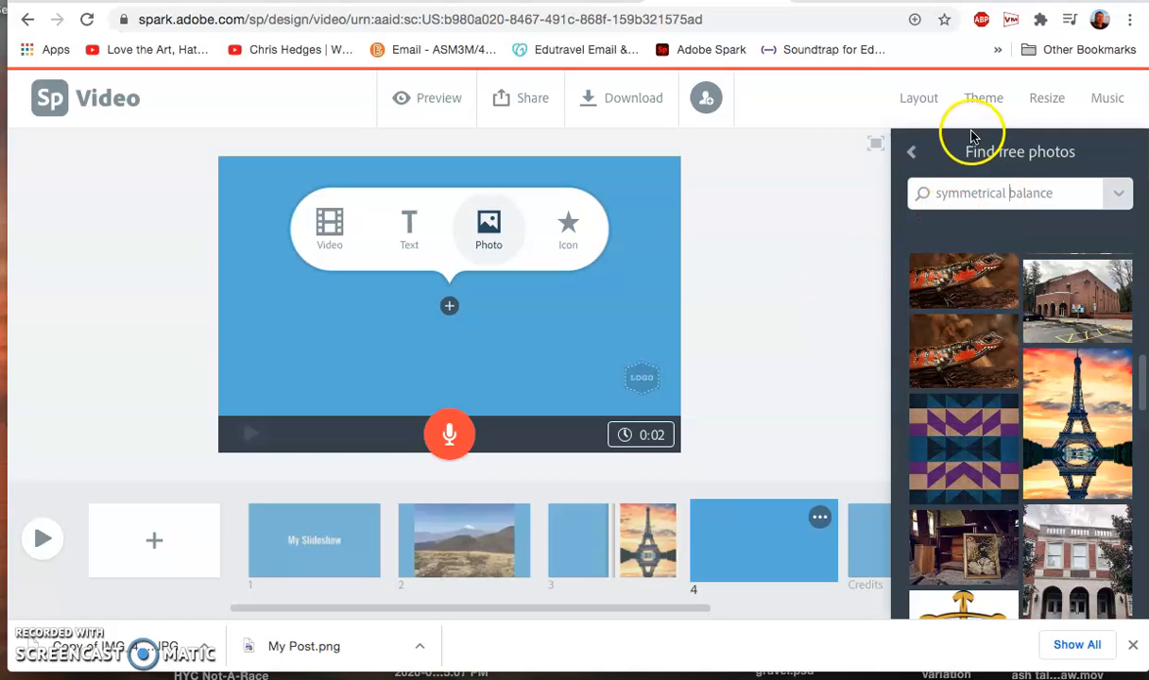
left_click(909, 156)
left_click(988, 593)
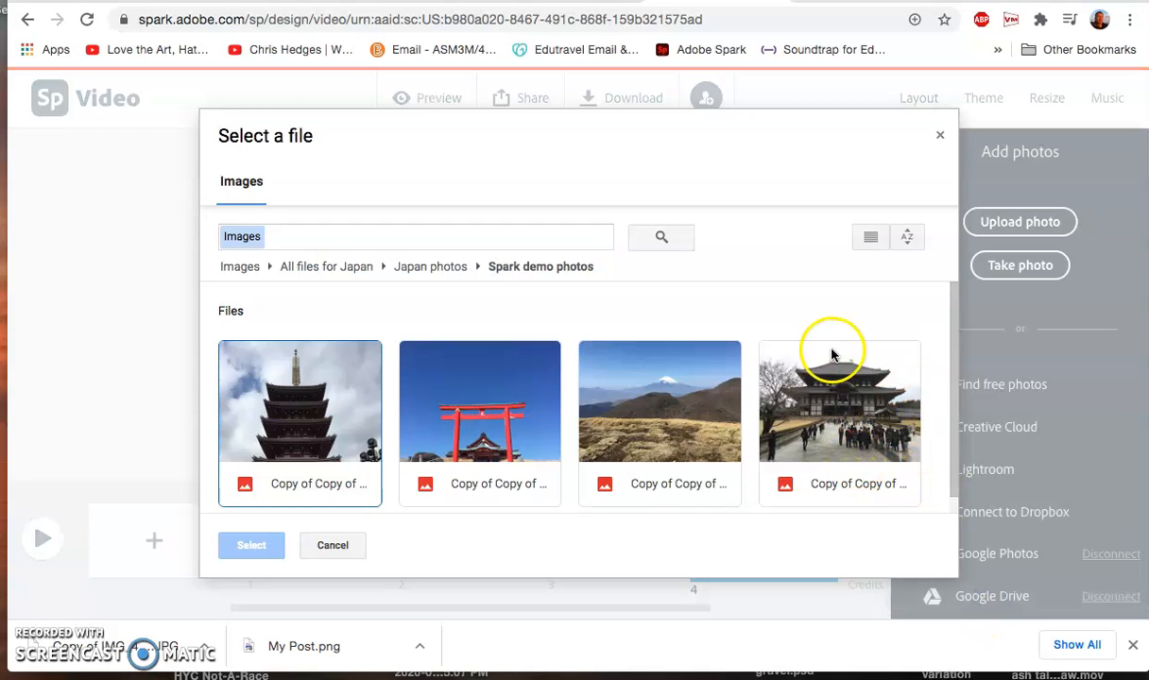
left_click(856, 423)
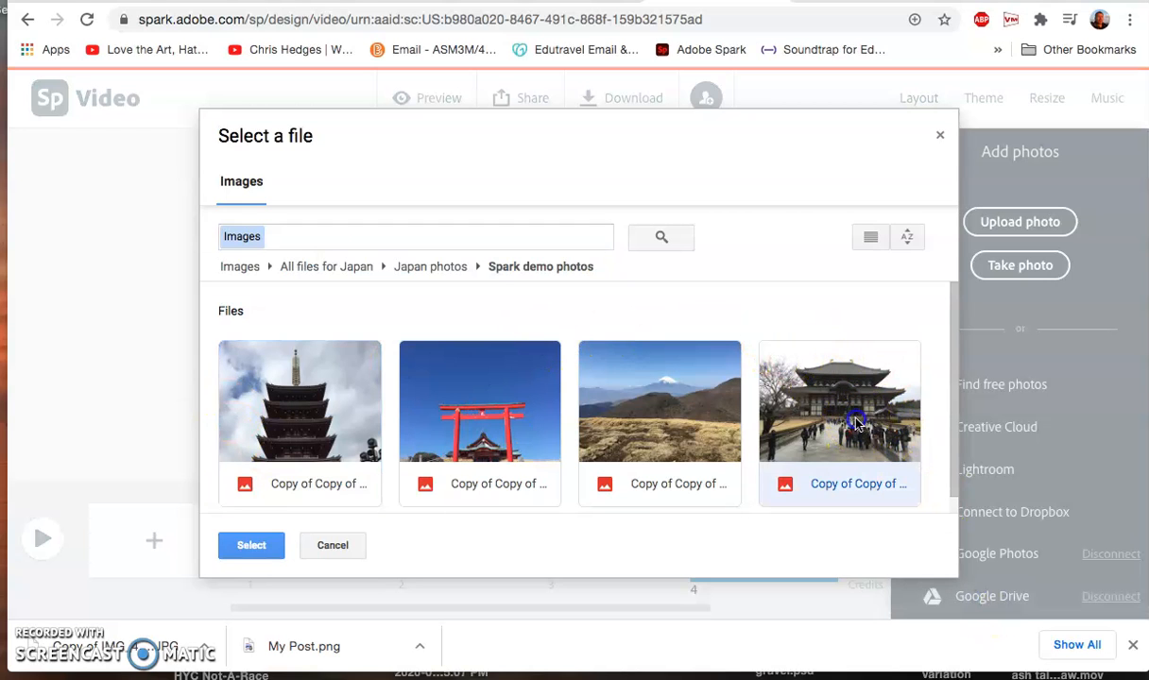
left_click(241, 548)
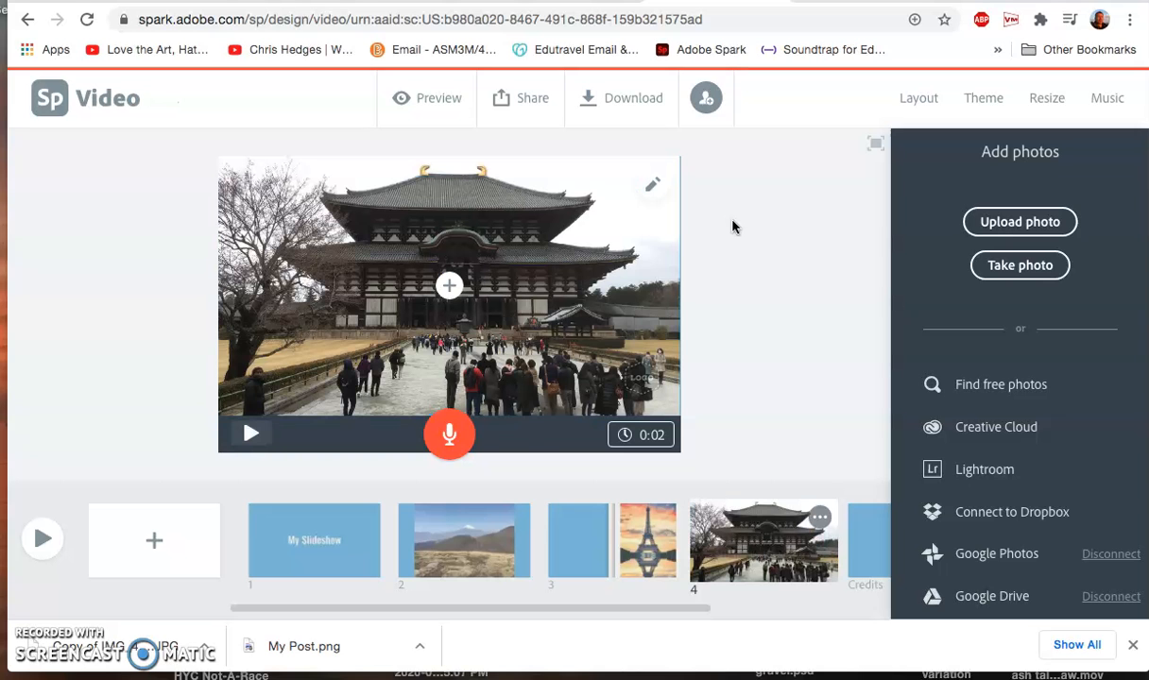
- Zoom out the temple photo on slide 4 until blue background shows on both sides, and set the slide's duration to 5 seconds
left_click(652, 186)
left_click(650, 247)
left_click(651, 249)
left_click(652, 248)
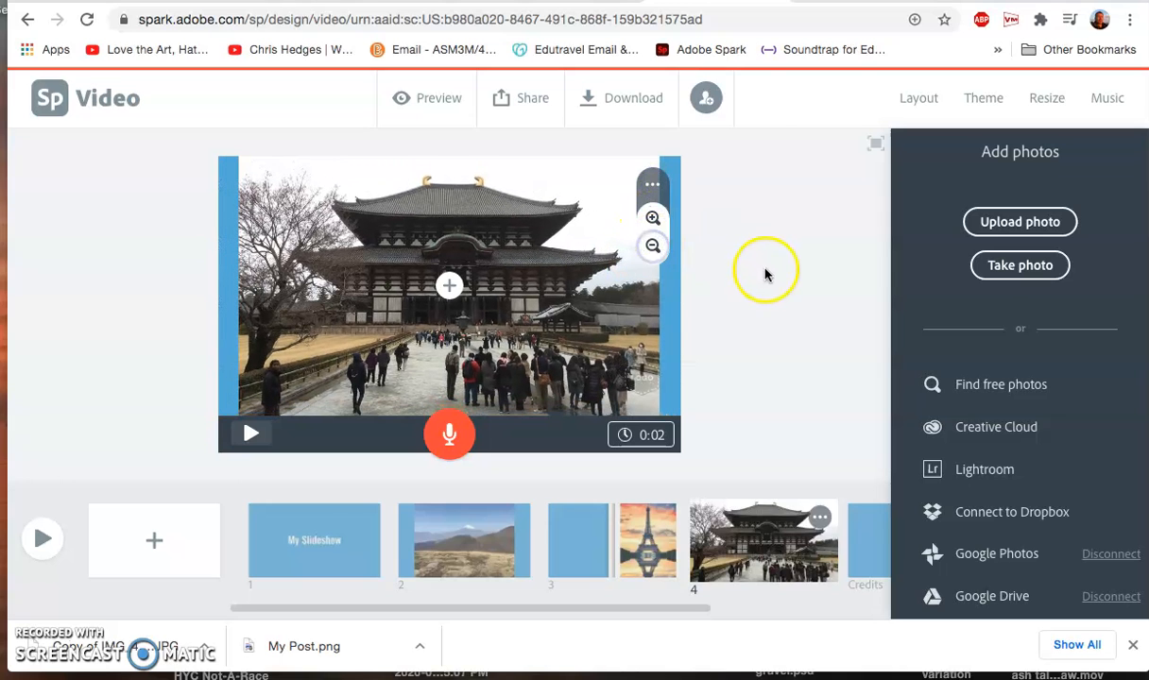
left_click(766, 271)
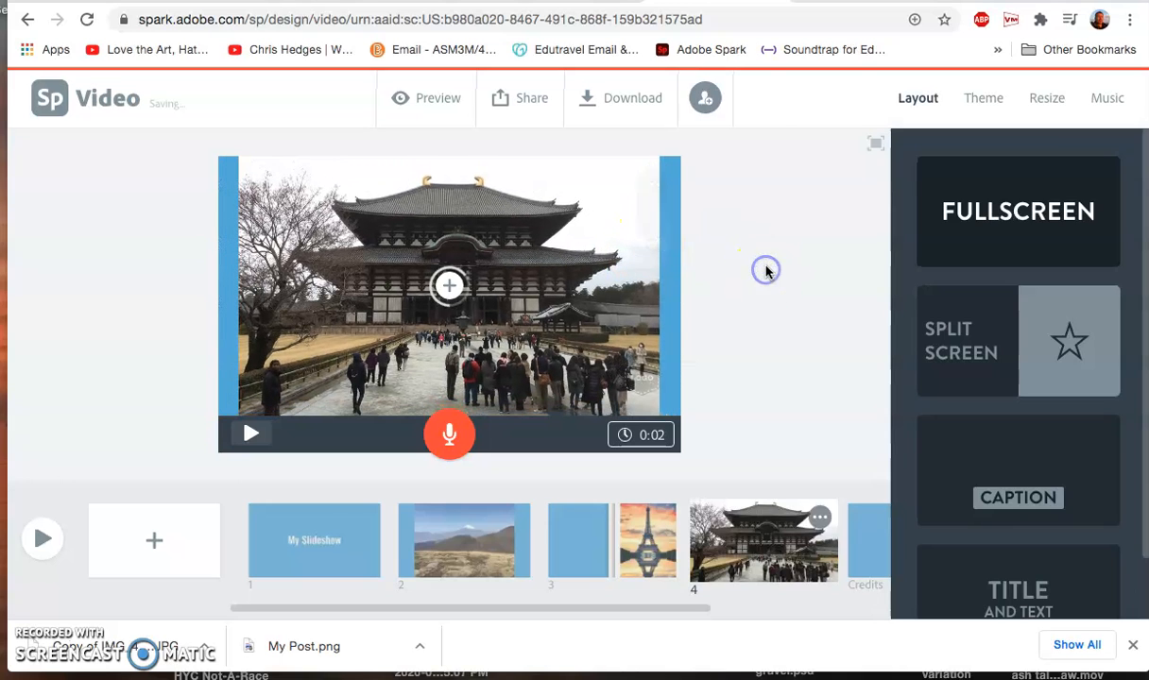
left_click(646, 437)
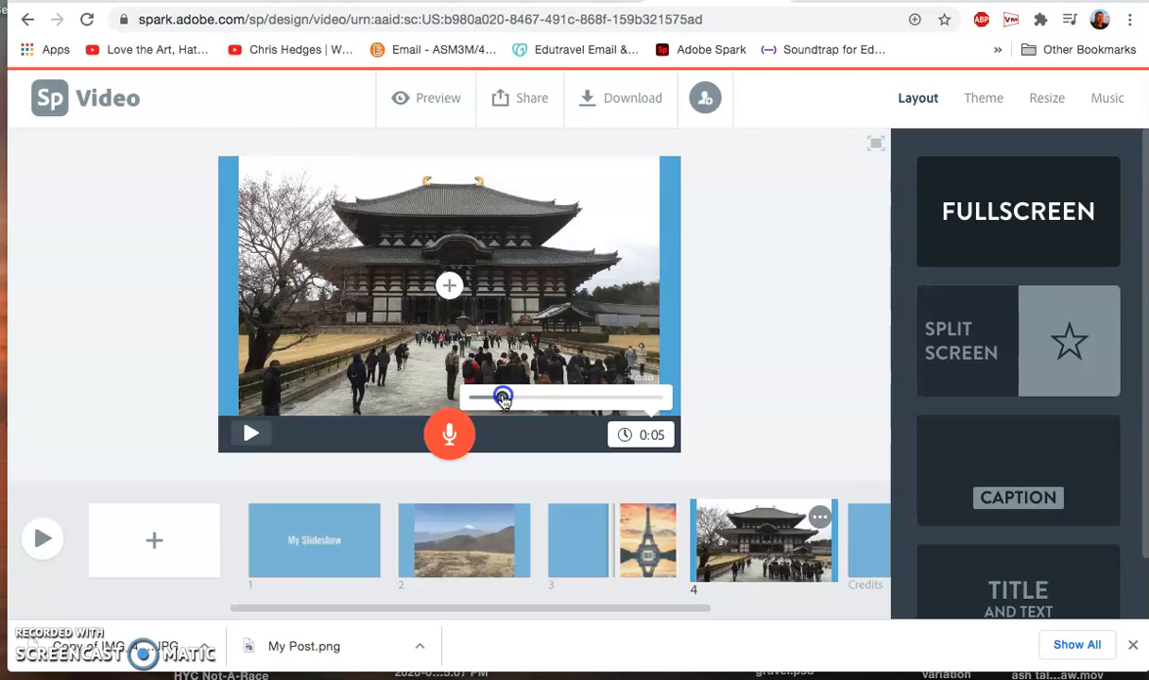
left_click(753, 328)
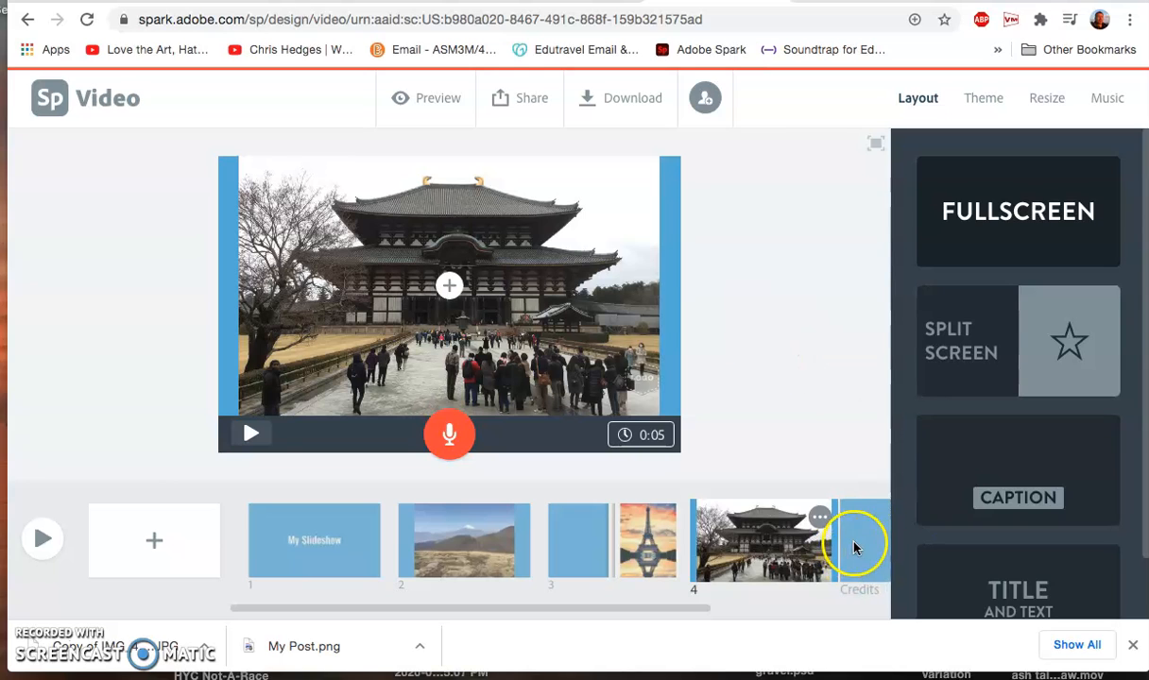
- Examine the Credits slide and return to the temple photo slide
left_click_drag(624, 608, 742, 609)
left_click(743, 555)
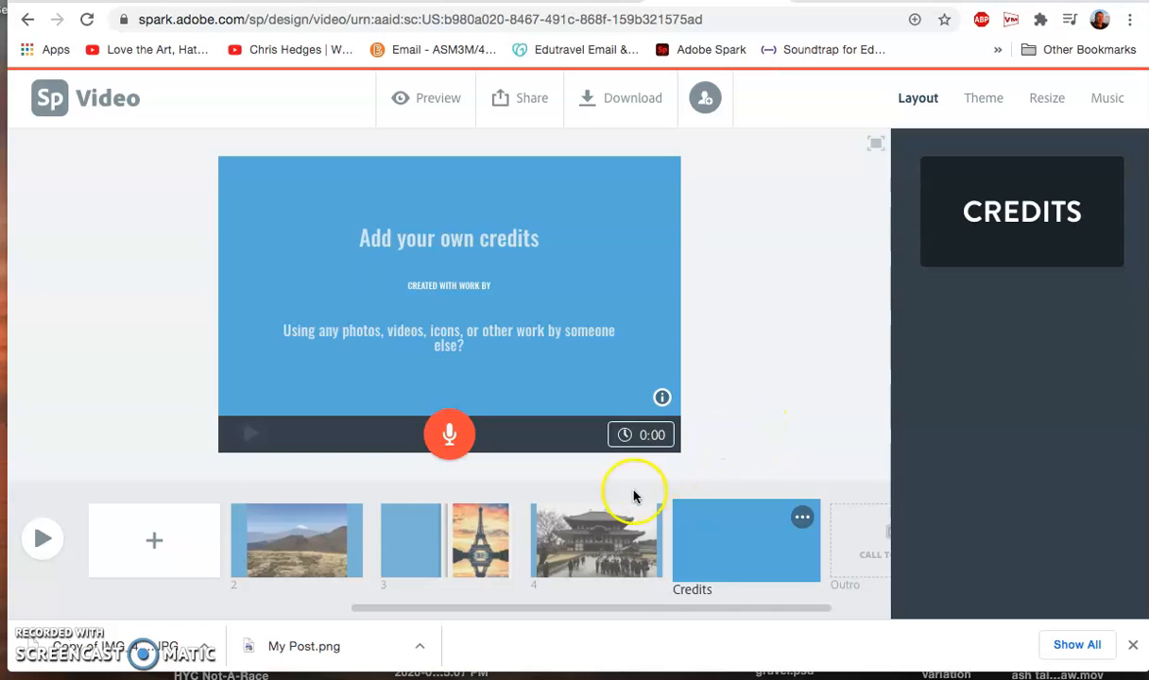
left_click(604, 529)
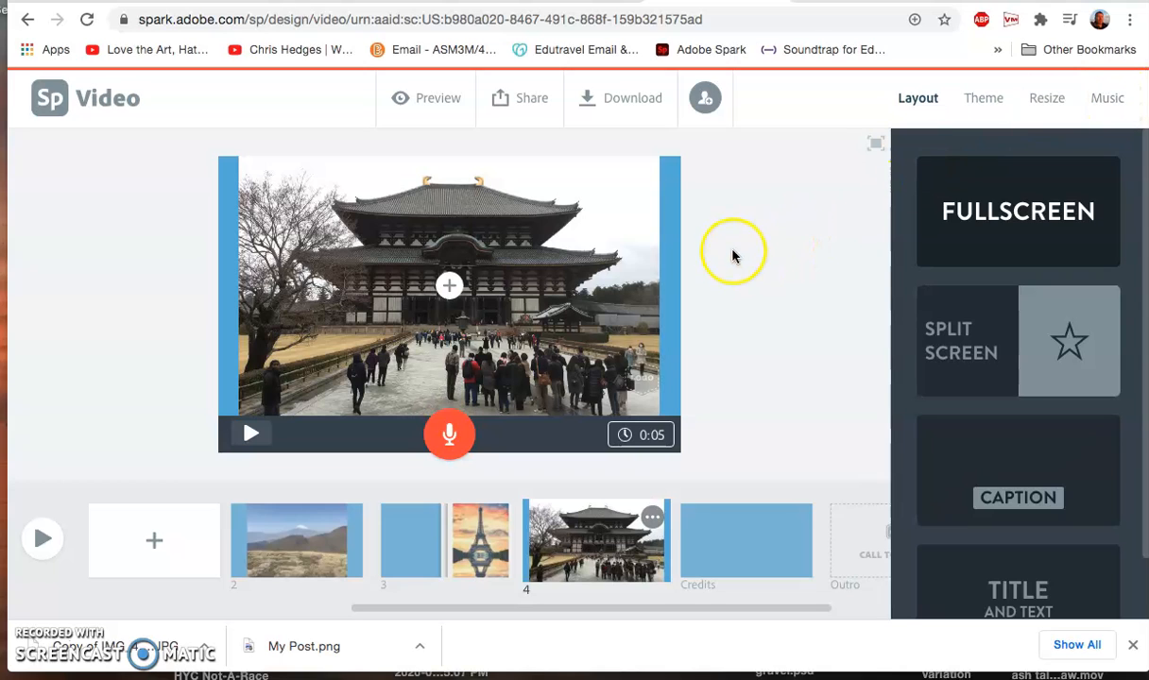
- Browse the available music tracks and look at the option for adding an own music file without choosing one
left_click(1102, 104)
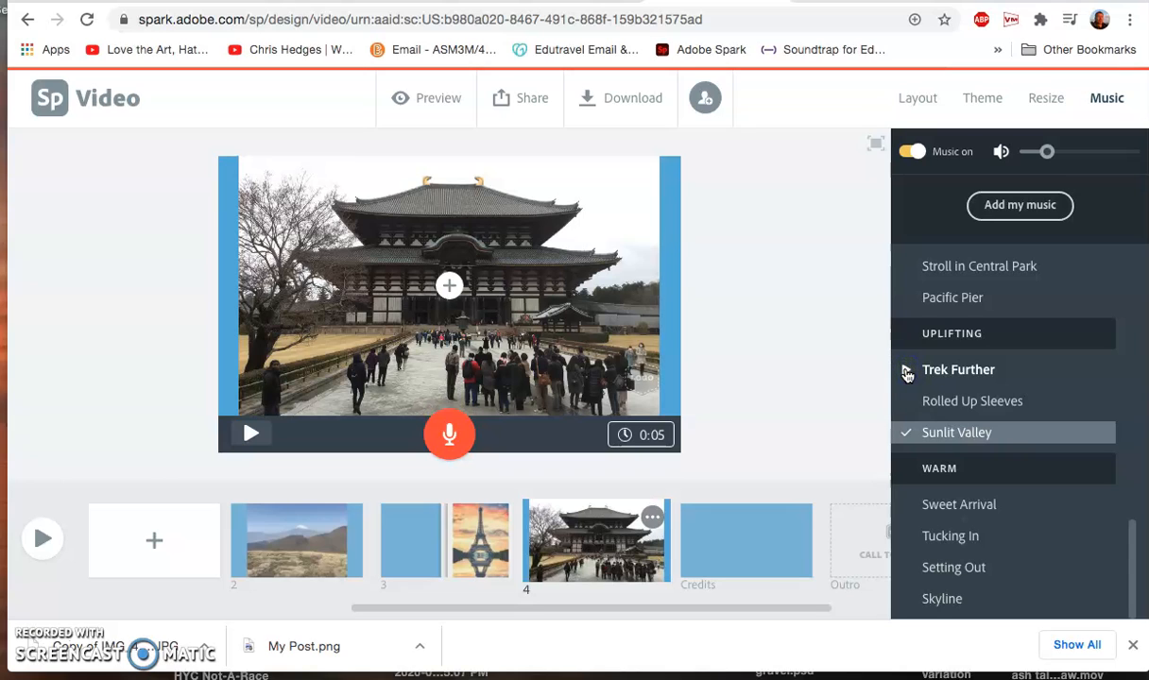
scroll(973, 511, "up", 1)
scroll(973, 510, "up", 7)
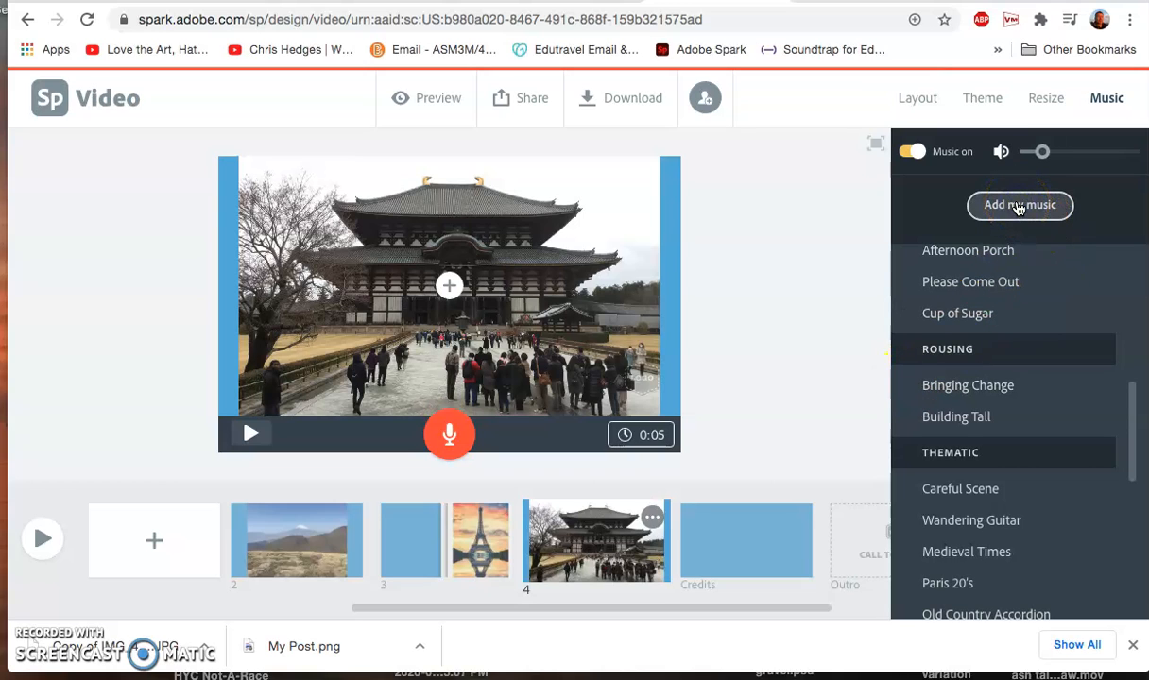
left_click(1018, 207)
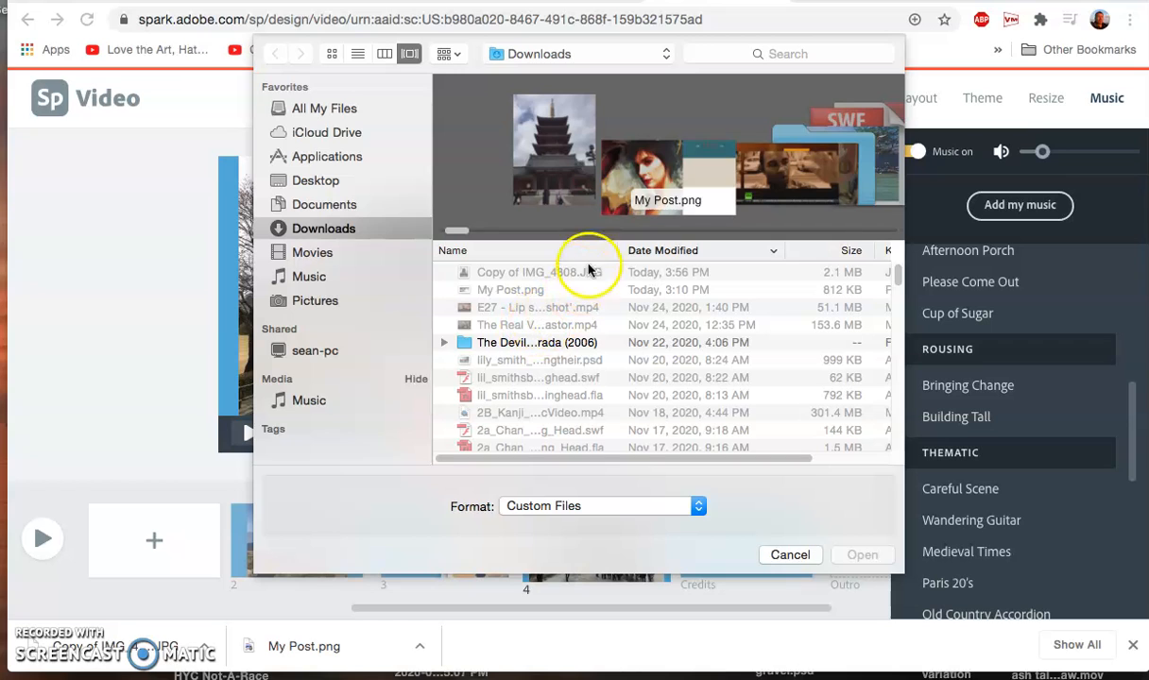
left_click(790, 555)
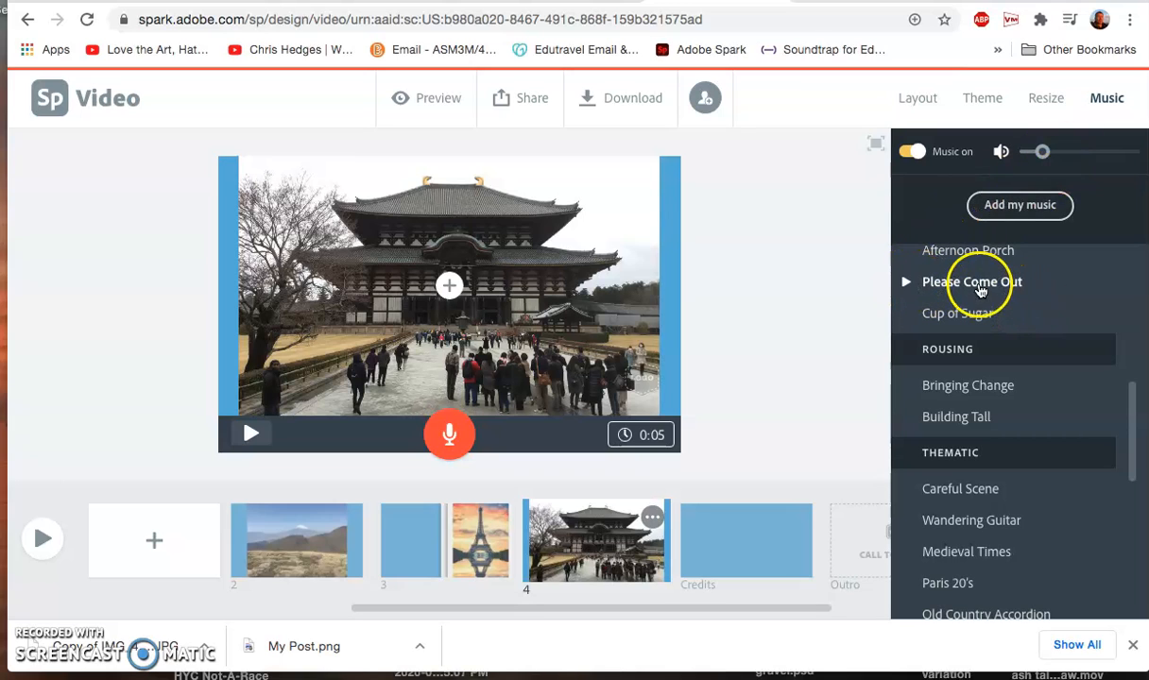
- Audition "Please Come Out" and "Distant Telegram", and set "Distant Telegram" as the background music with its volume at about half
left_click(906, 283)
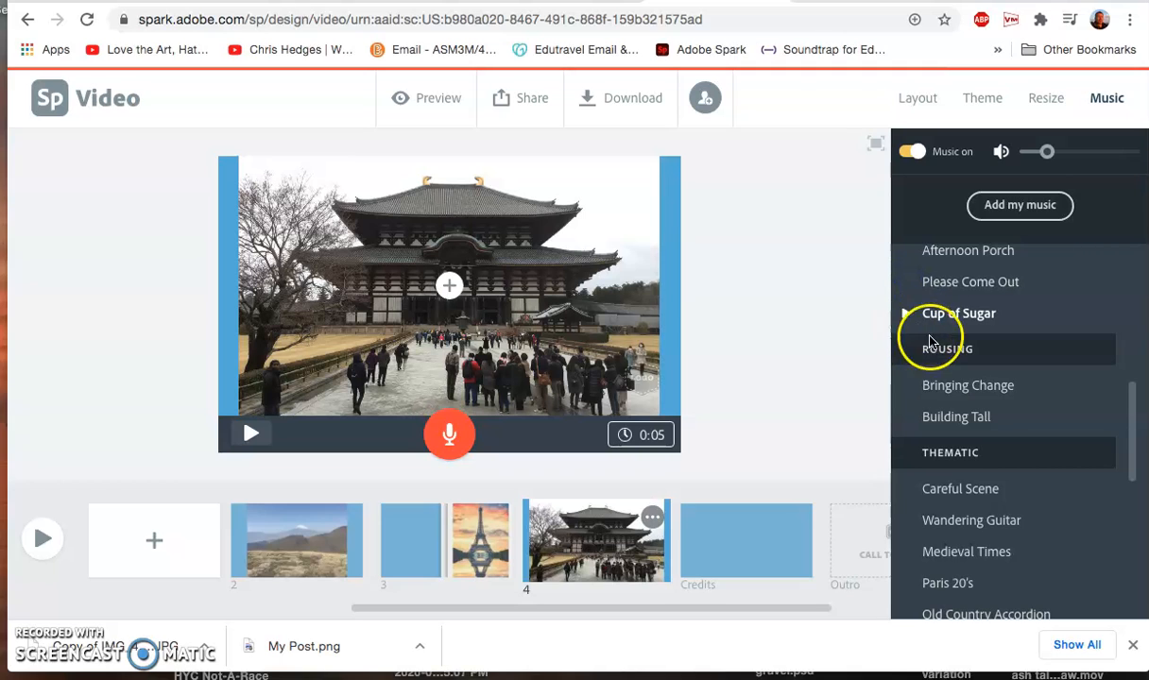
scroll(964, 419, "down", 2)
scroll(963, 419, "down", 2)
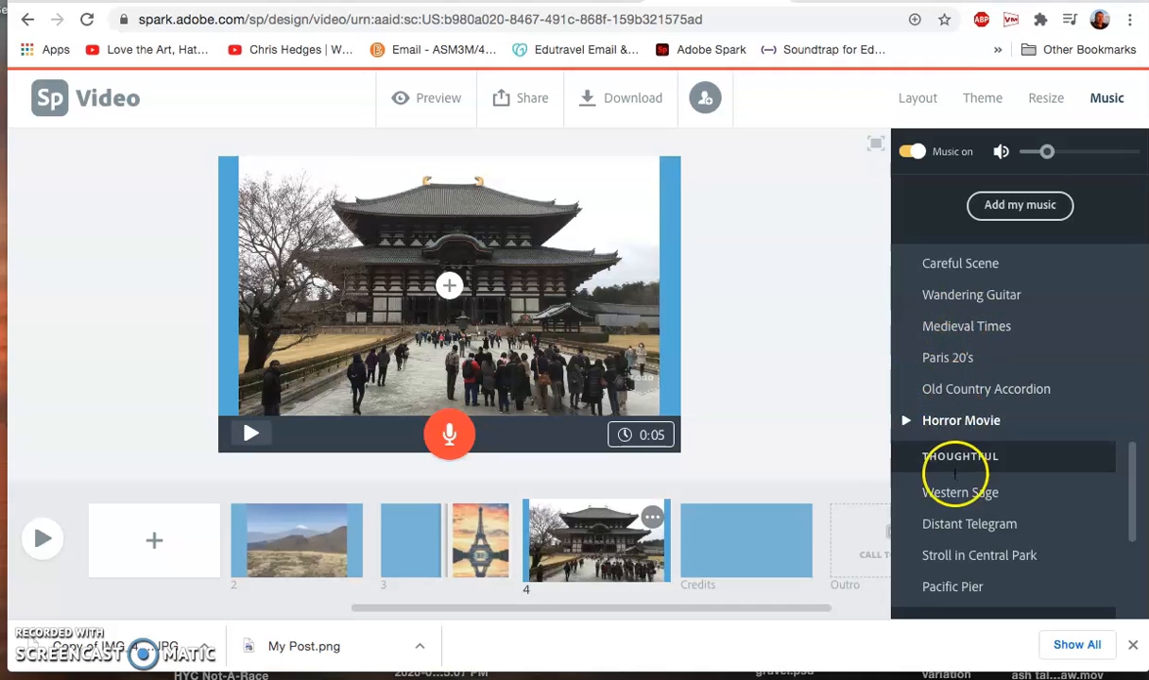
left_click(907, 526)
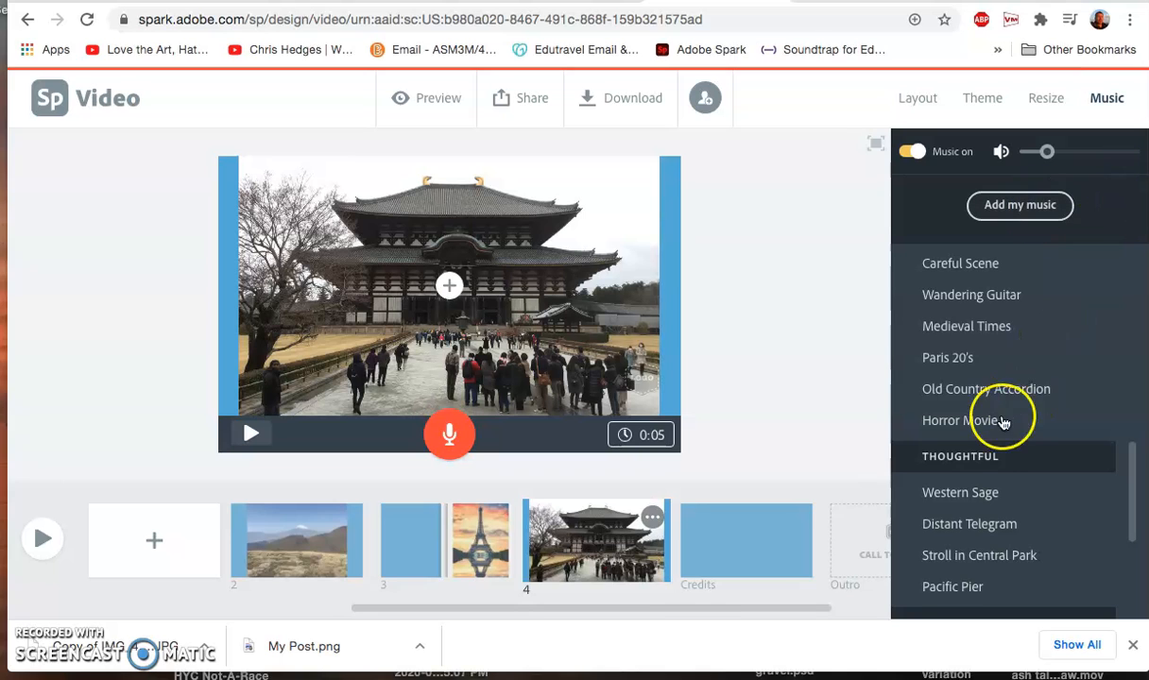
left_click(947, 525)
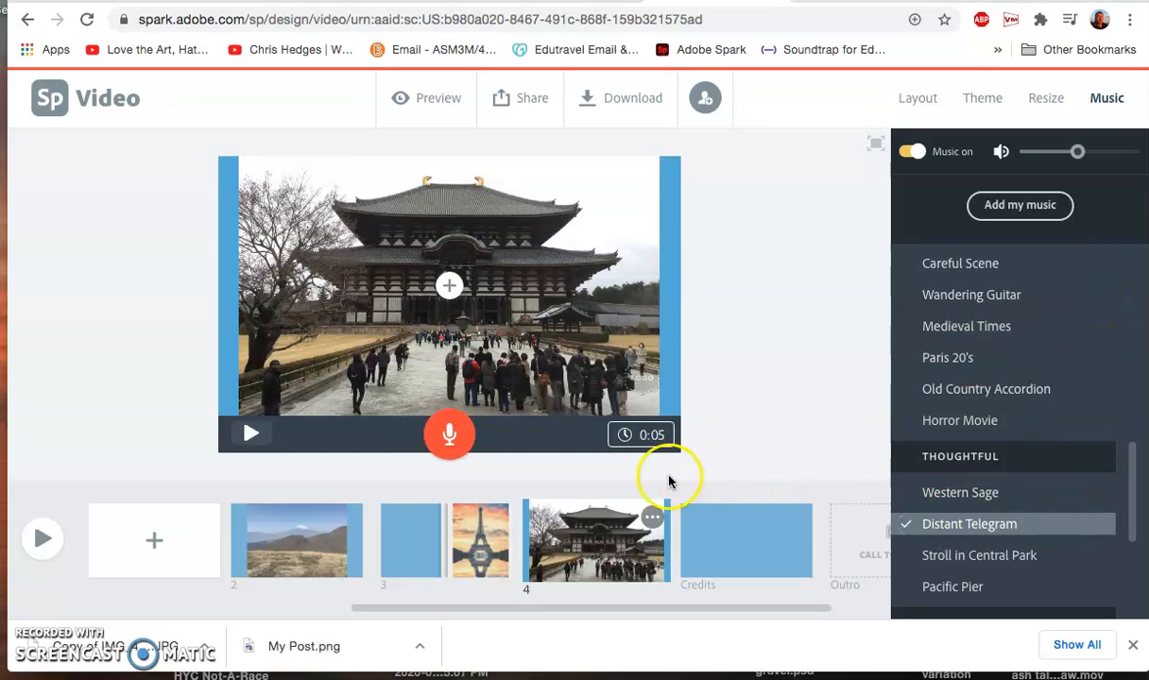
- Preview the slideshow with its music, pause it on the mountain photo, and return to the editor
left_click(437, 98)
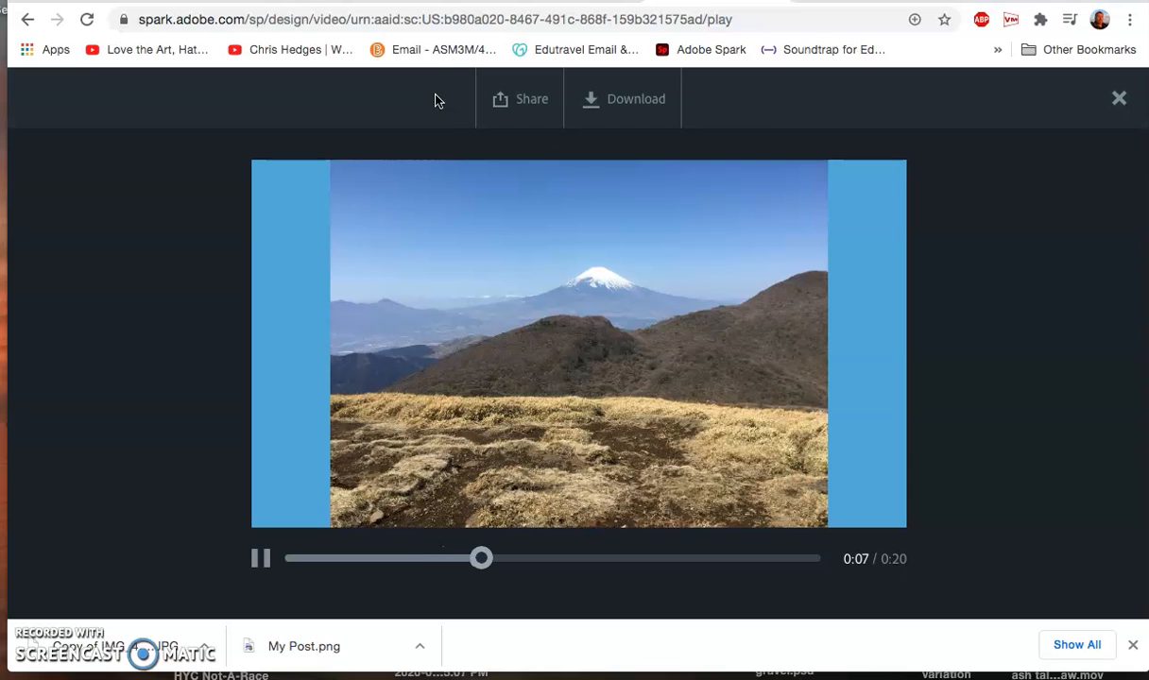
left_click(261, 561)
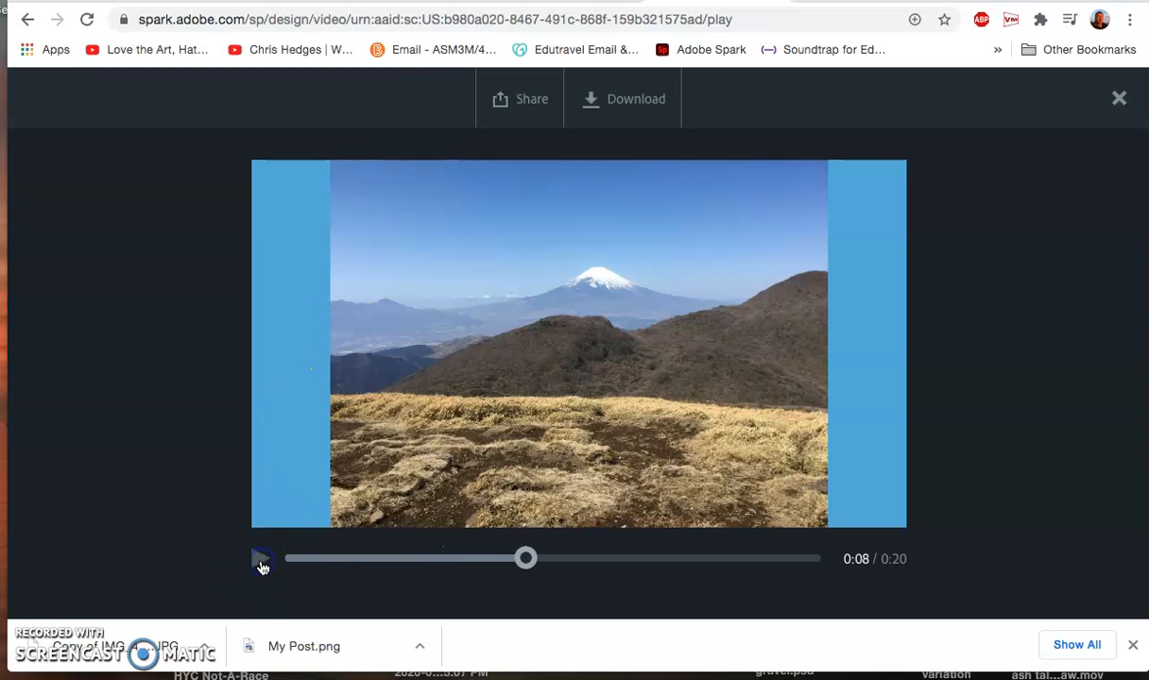
left_click(1122, 98)
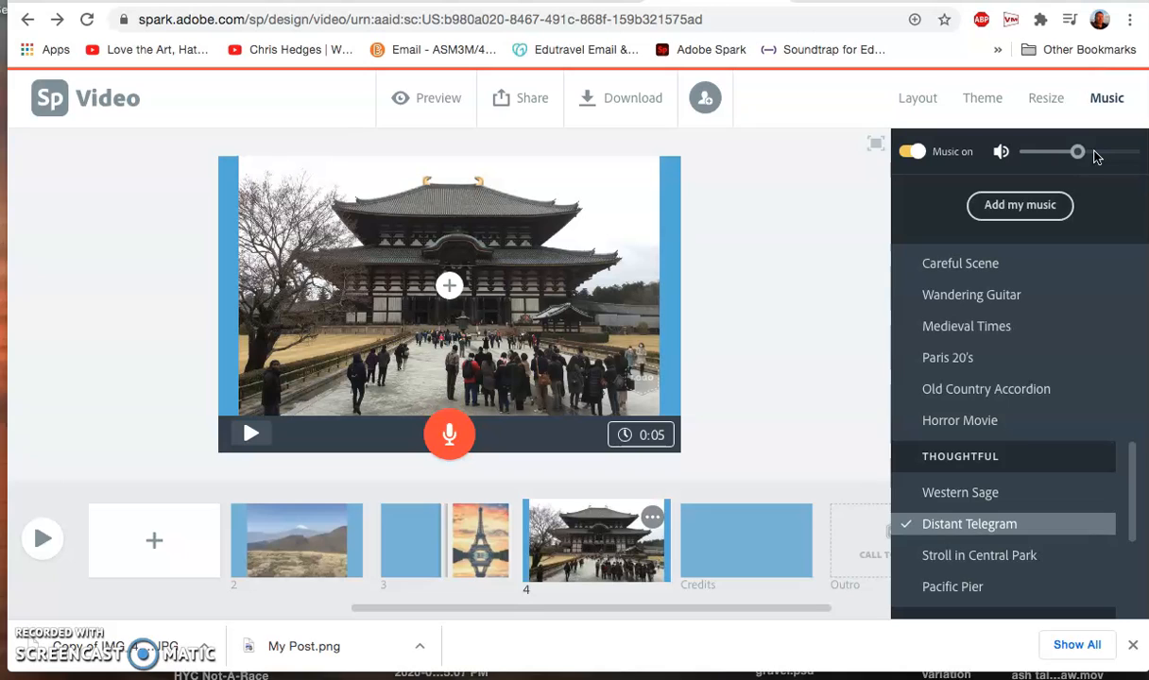
left_click(1092, 163)
left_click(750, 342)
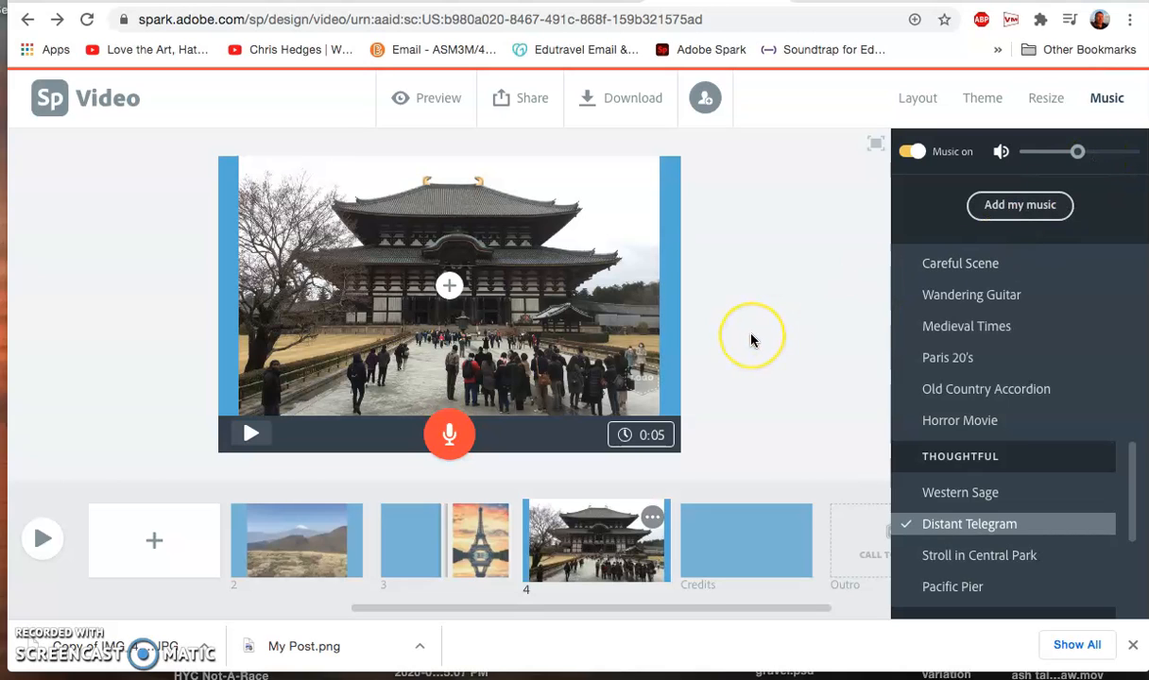